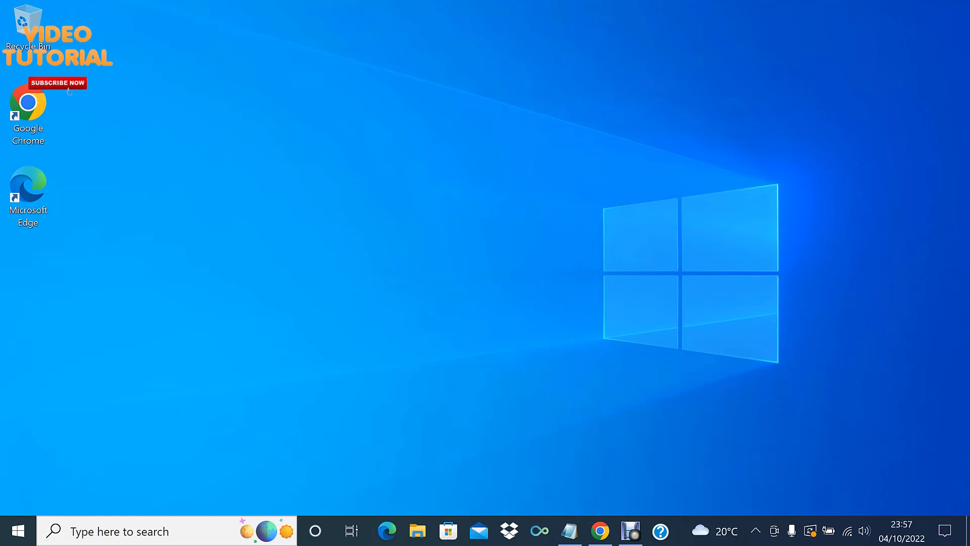
- Open Control Panel with the Run command "control panel" and go to the list for uninstalling a program
{"action": "key", "text": "super+r"}
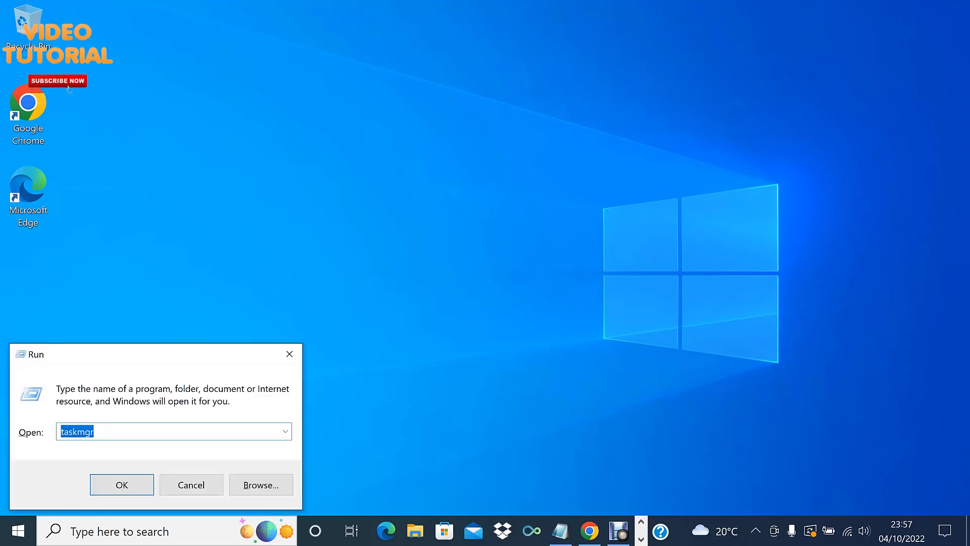
{"action": "type", "text": "control pnel"}
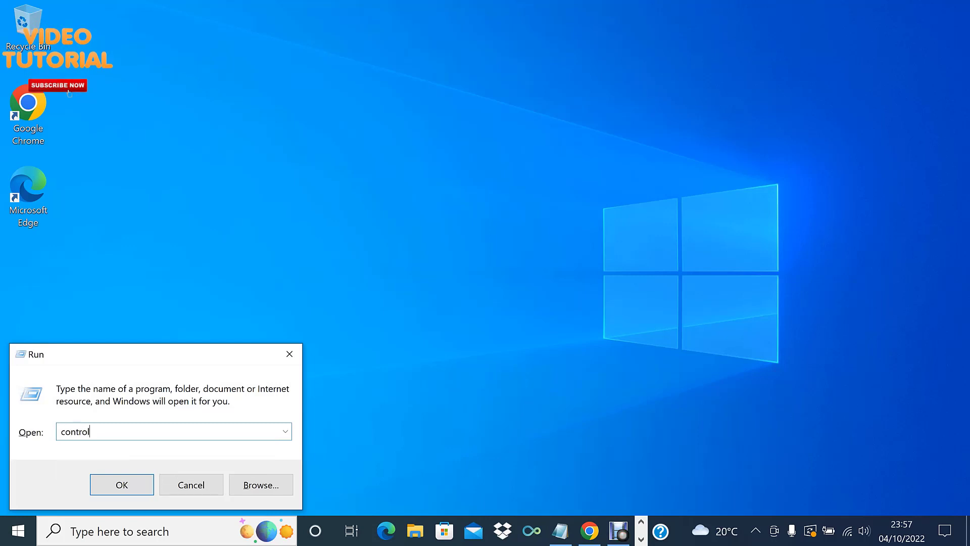
{"action": "key", "text": "BackSpace"}
{"action": "key", "text": "BackSpace"}
{"action": "key", "text": "BackSpace"}
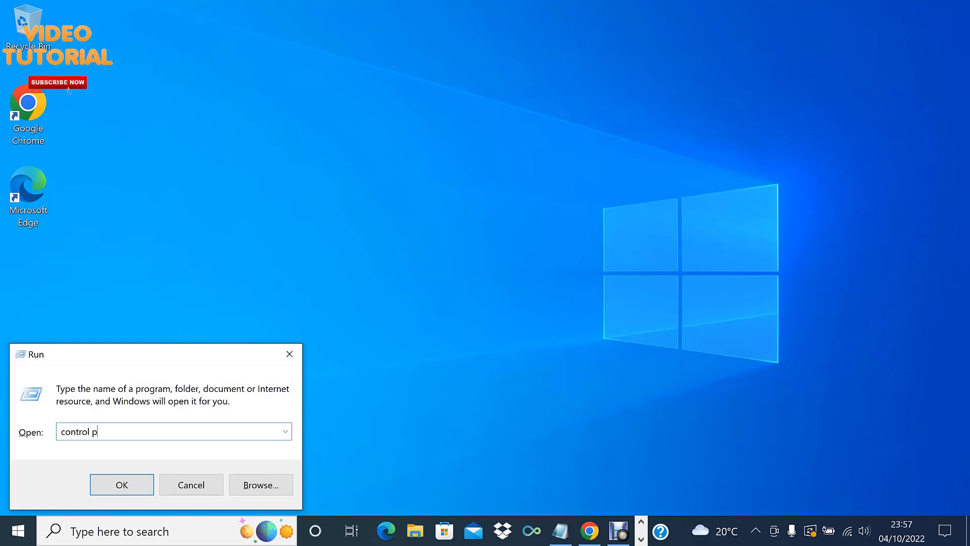
{"action": "key", "text": "BackSpace"}
{"action": "type", "text": "p"}
{"action": "key", "text": "BackSpace"}
{"action": "type", "text": "panel"}
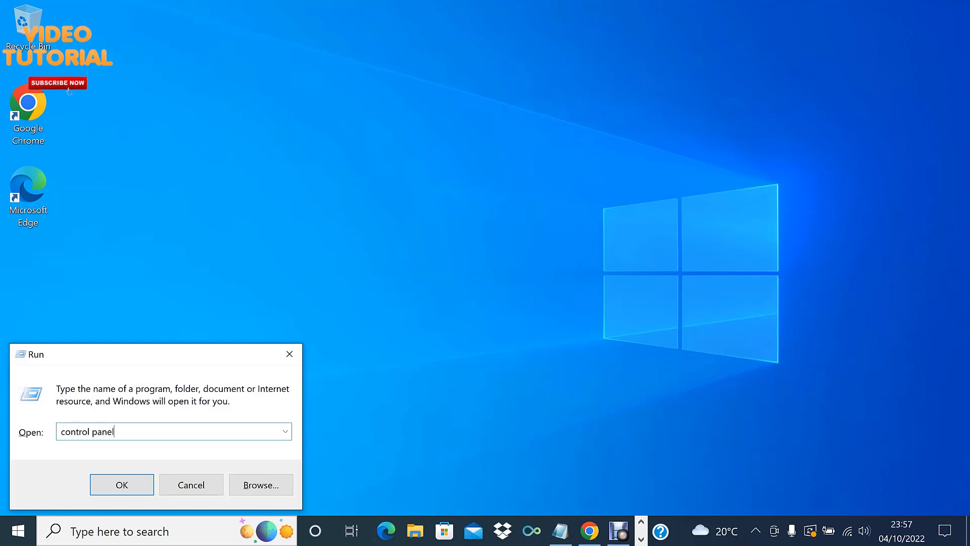
{"action": "key", "text": "Return"}
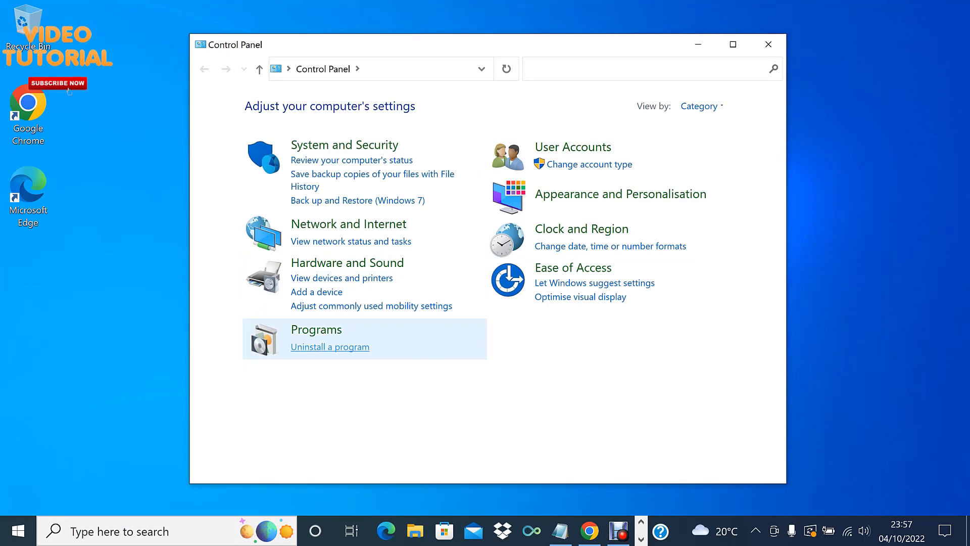
{"action": "left_click", "coordinate": [330, 346]}
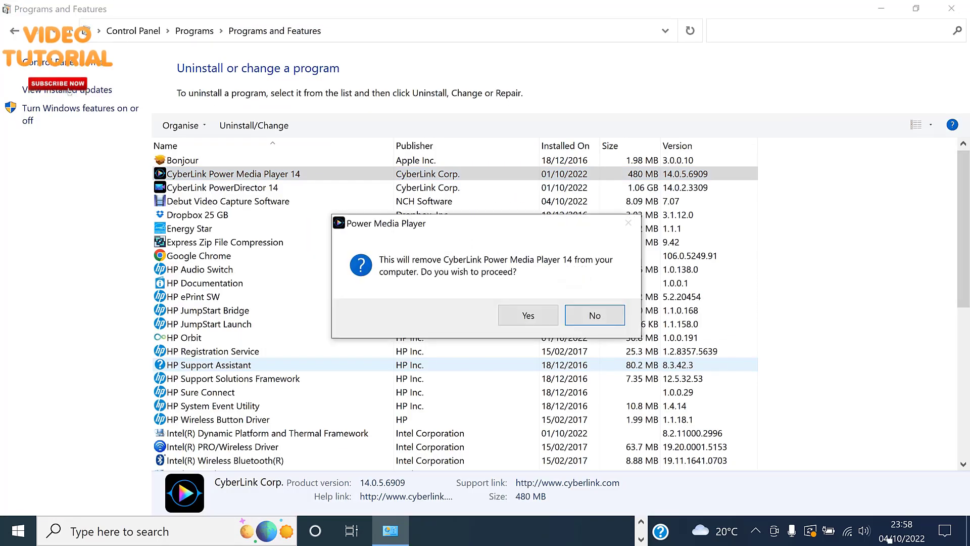
- Uninstall CyberLink Power Media Player 14 and CyberLink PowerDirector 14, closing each completion message
{"action": "left_click", "coordinate": [528, 313]}
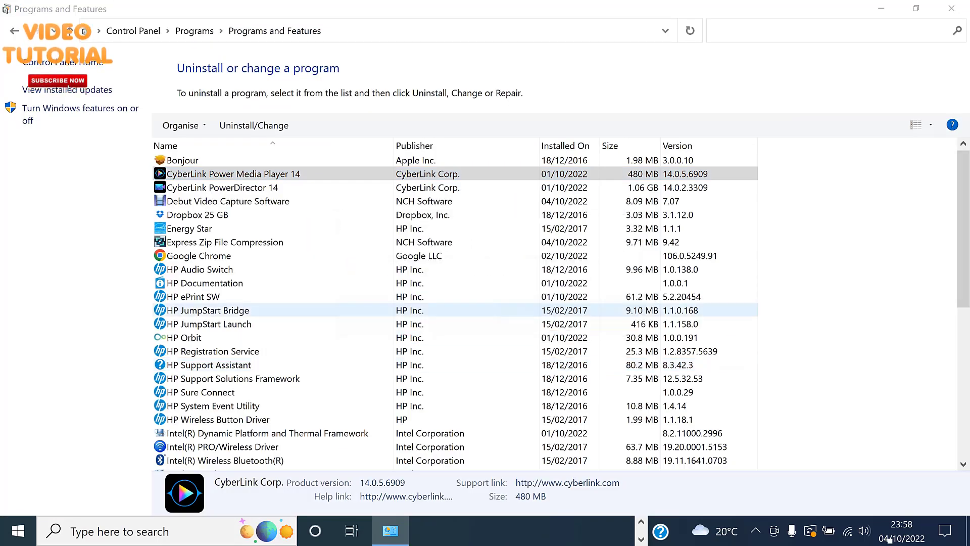
{"action": "left_click", "coordinate": [530, 315]}
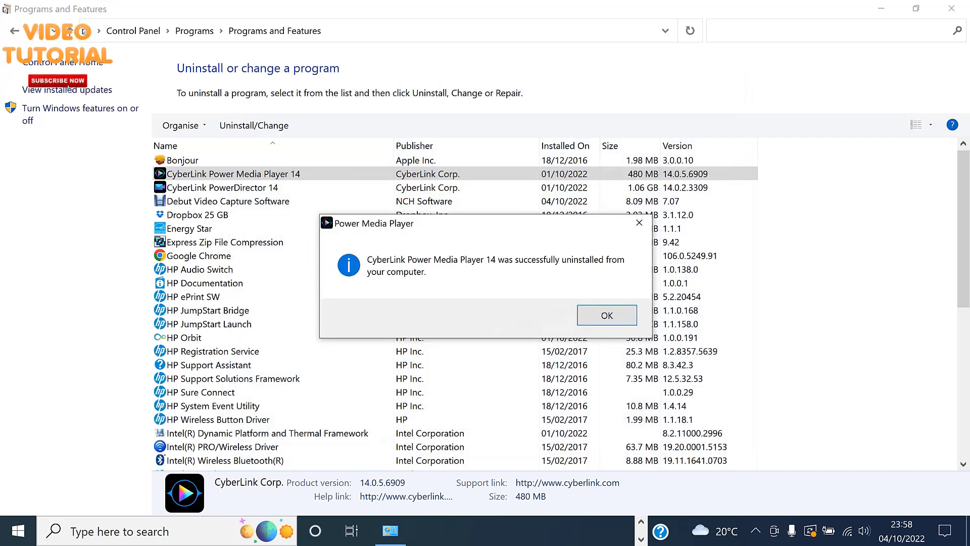
{"action": "left_click", "coordinate": [606, 319]}
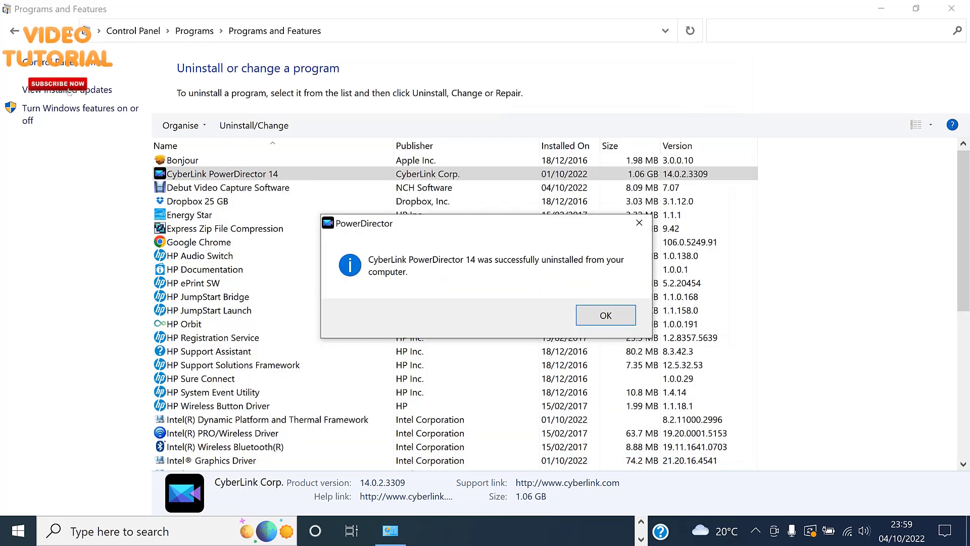
{"action": "left_click", "coordinate": [606, 314]}
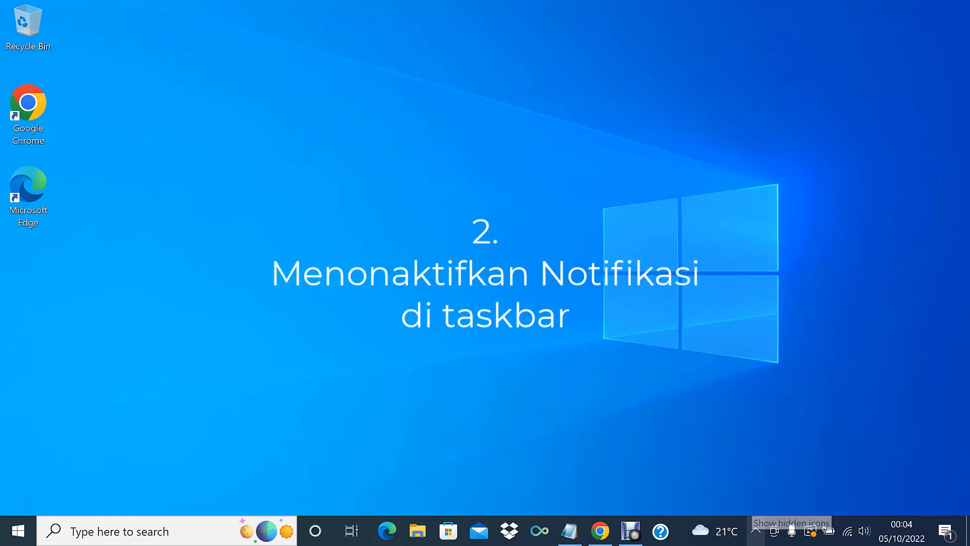
- Turn off News and interests on the taskbar
{"action": "right_click", "coordinate": [756, 530]}
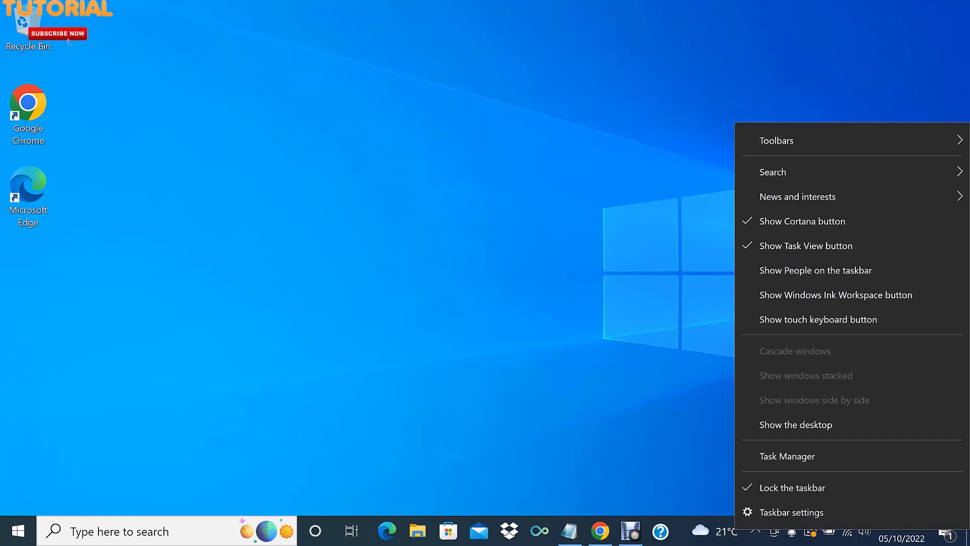
{"action": "key", "text": "Escape"}
{"action": "right_click", "coordinate": [755, 530]}
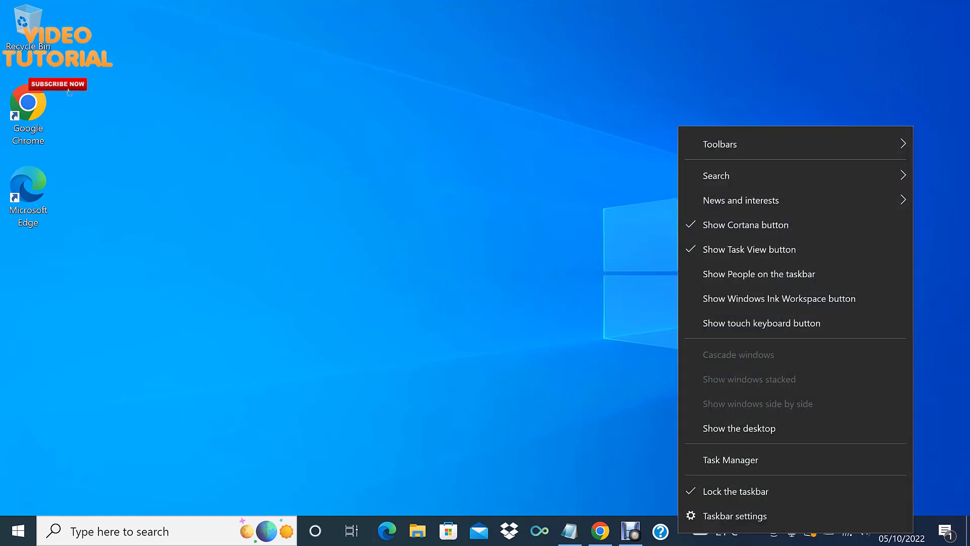
{"action": "mouse_move", "coordinate": [741, 200]}
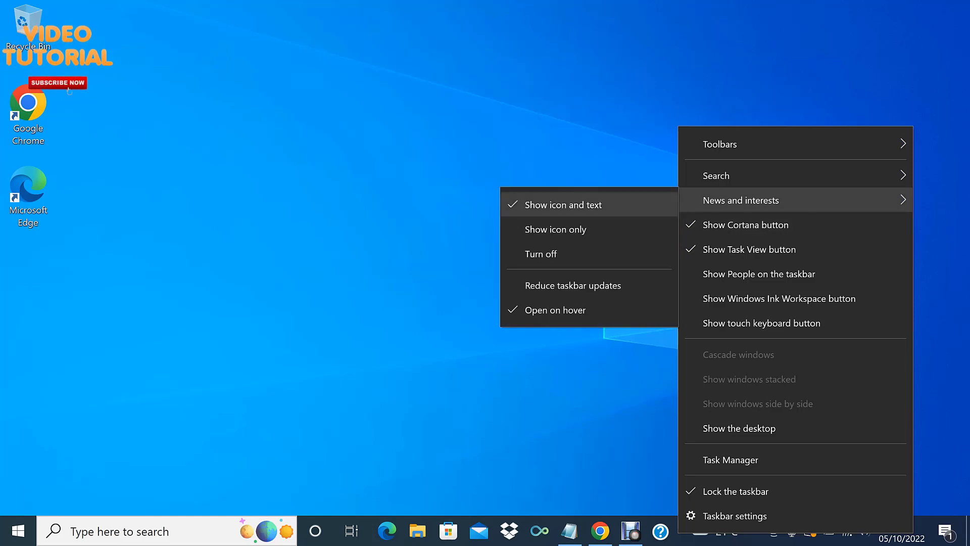
{"action": "left_click", "coordinate": [540, 254]}
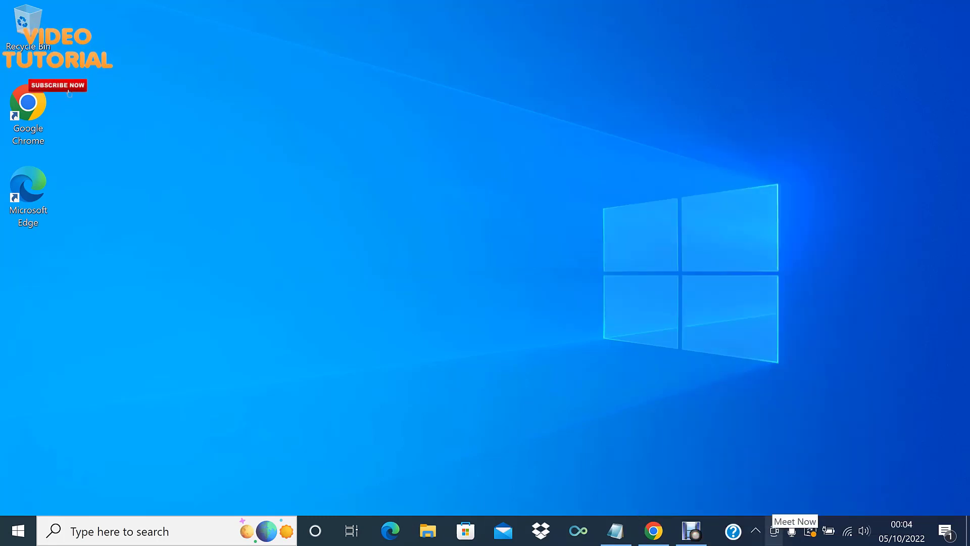
- Set the taskbar search to show only the search icon
{"action": "left_click", "coordinate": [756, 530]}
{"action": "right_click", "coordinate": [756, 530]}
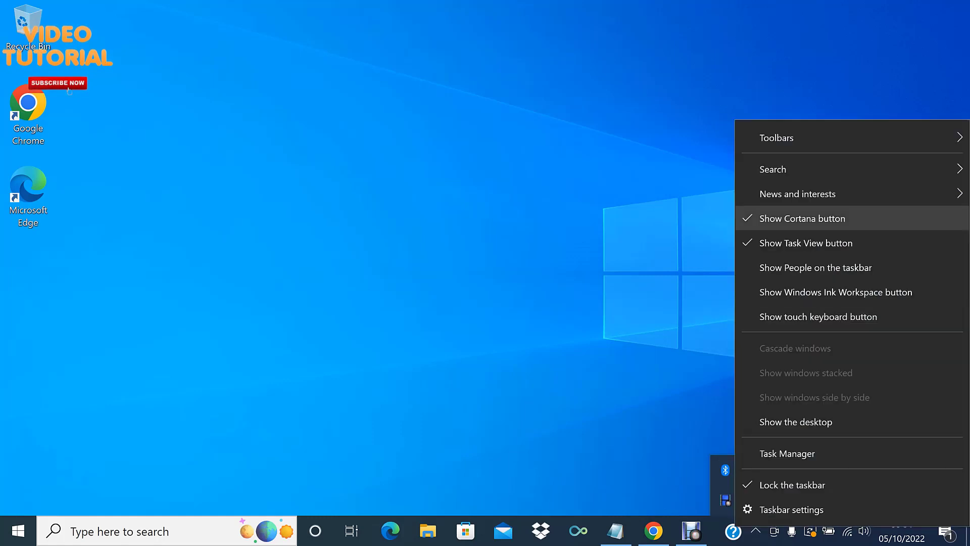
{"action": "mouse_move", "coordinate": [788, 169]}
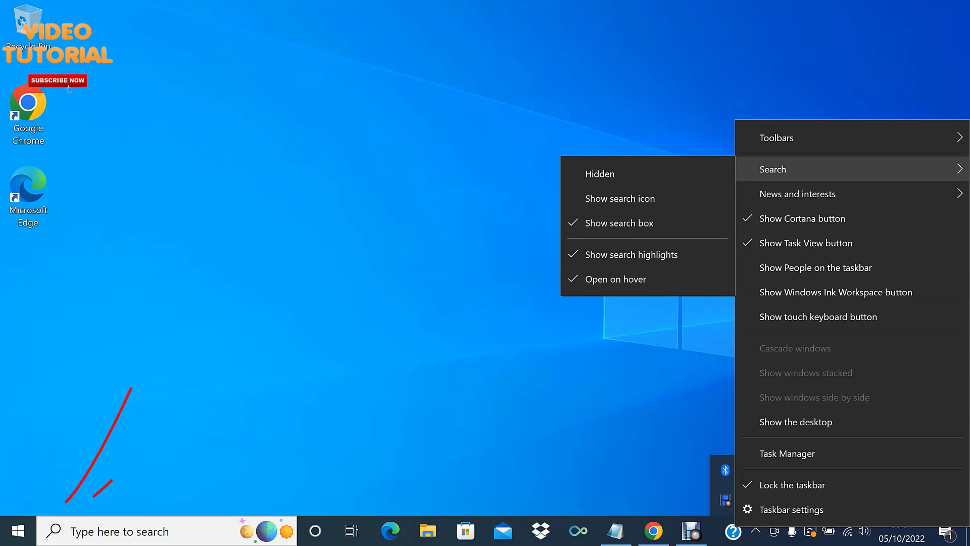
{"action": "left_click", "coordinate": [620, 198]}
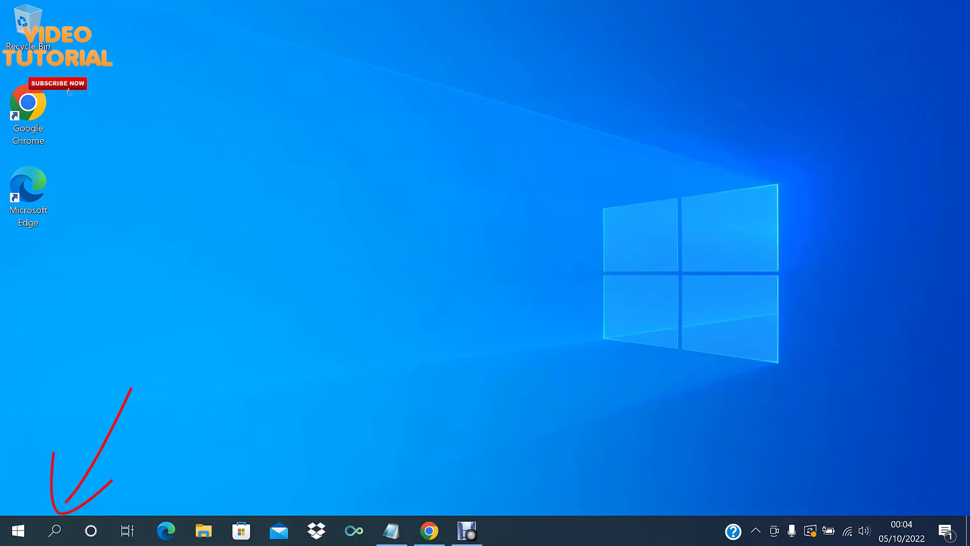
- Hide the Cortana button and the Task View button from the taskbar
{"action": "right_click", "coordinate": [687, 530]}
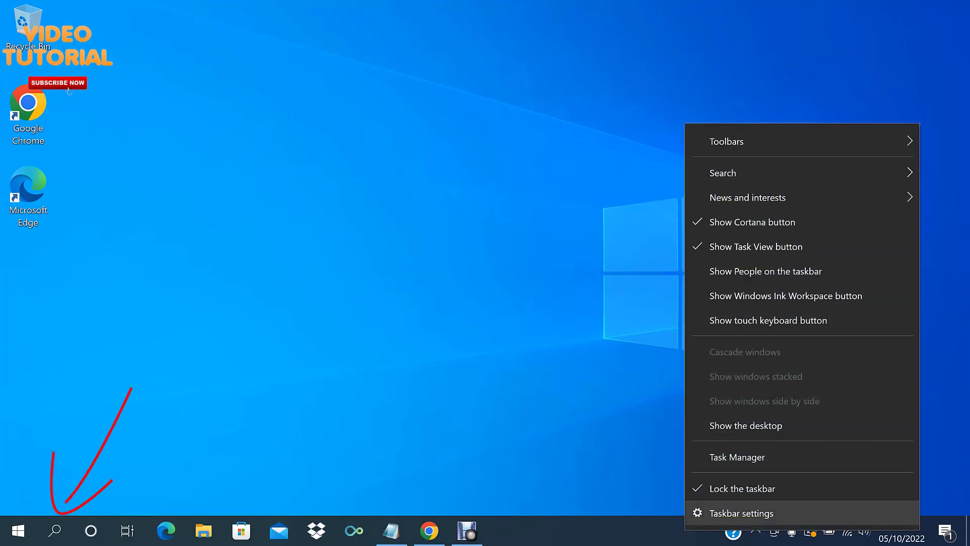
{"action": "left_click", "coordinate": [752, 222]}
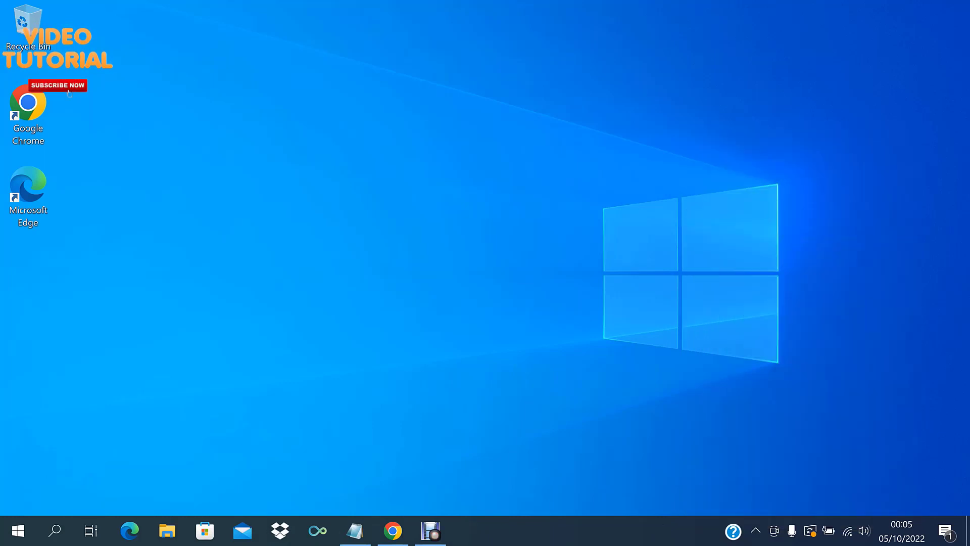
{"action": "right_click", "coordinate": [647, 531]}
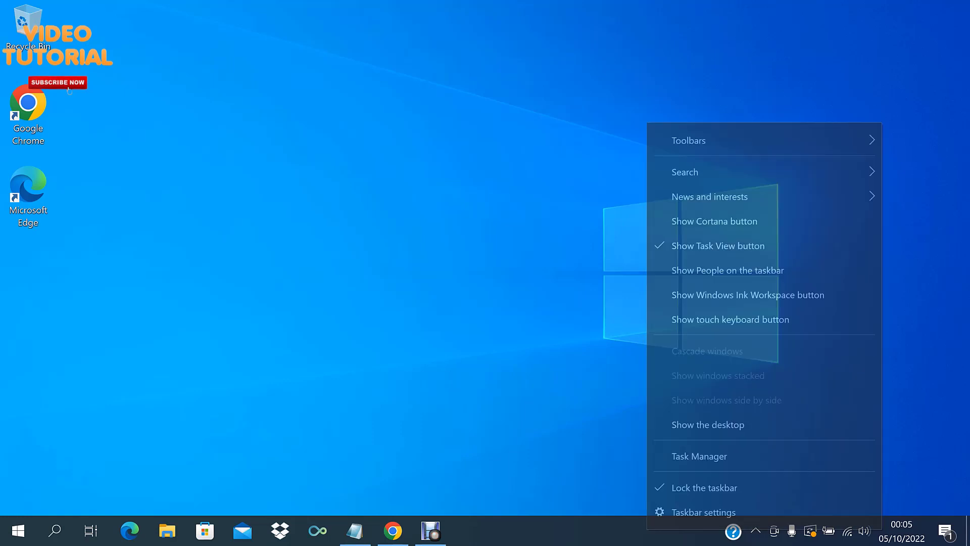
{"action": "right_click", "coordinate": [619, 530]}
{"action": "right_click", "coordinate": [600, 531]}
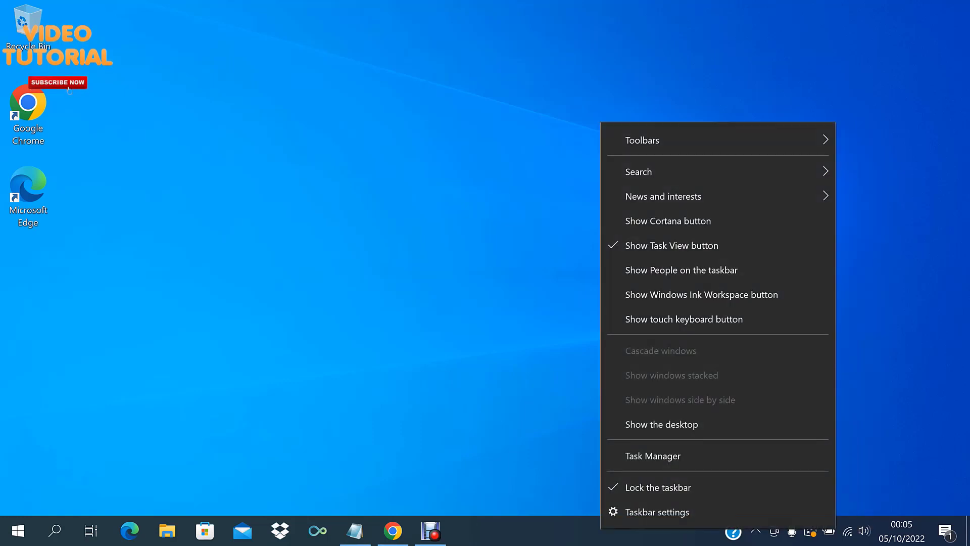
{"action": "mouse_move", "coordinate": [663, 196]}
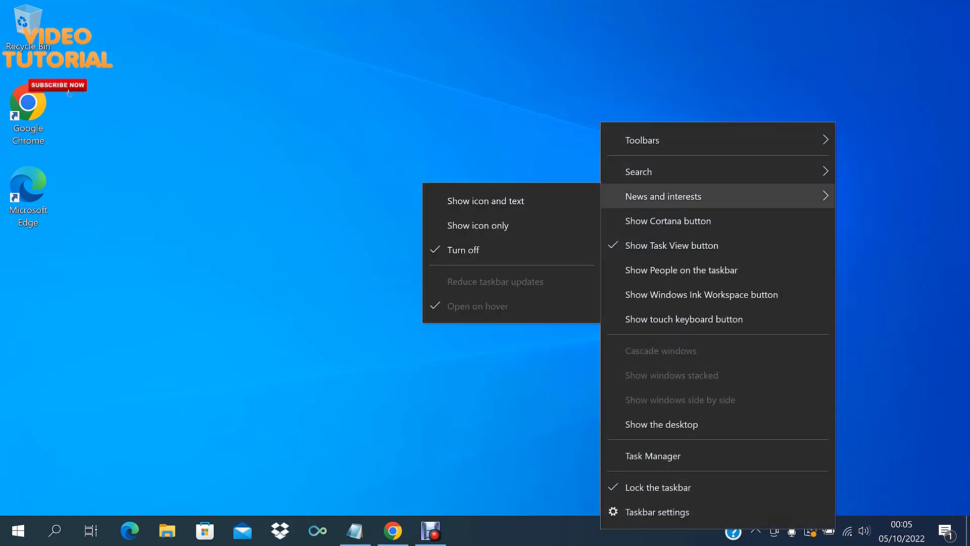
{"action": "mouse_move", "coordinate": [651, 172]}
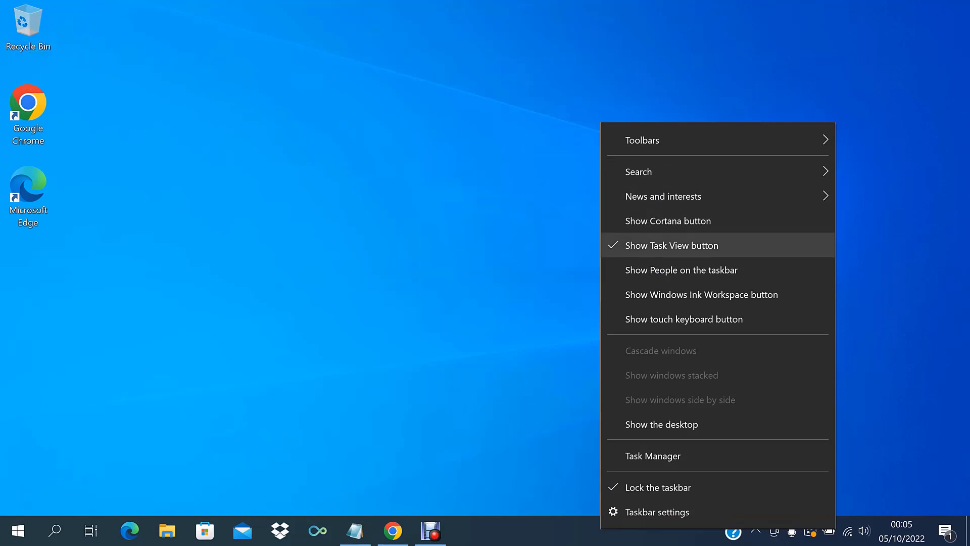
{"action": "left_click", "coordinate": [671, 245]}
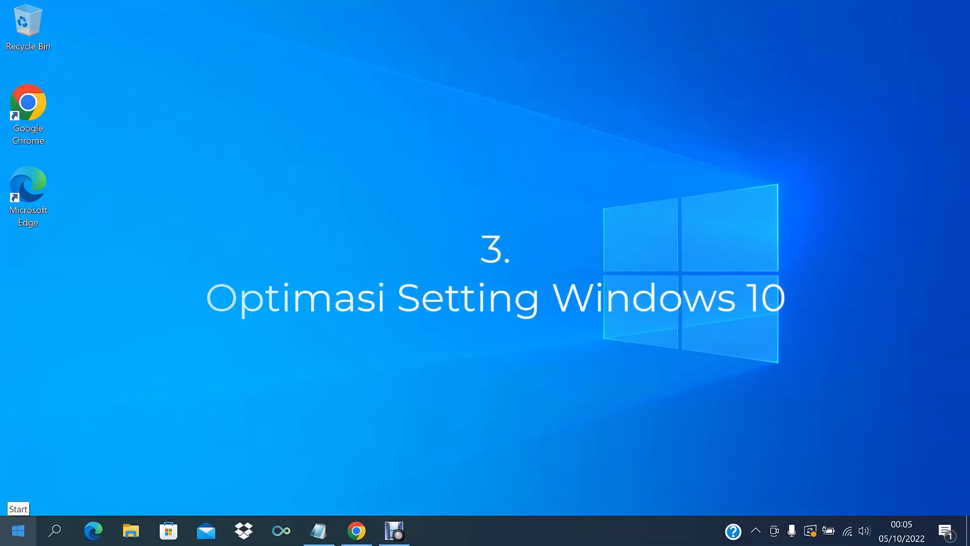
- Open Windows Settings and go to Notifications & actions in the System category
{"action": "left_click", "coordinate": [18, 530]}
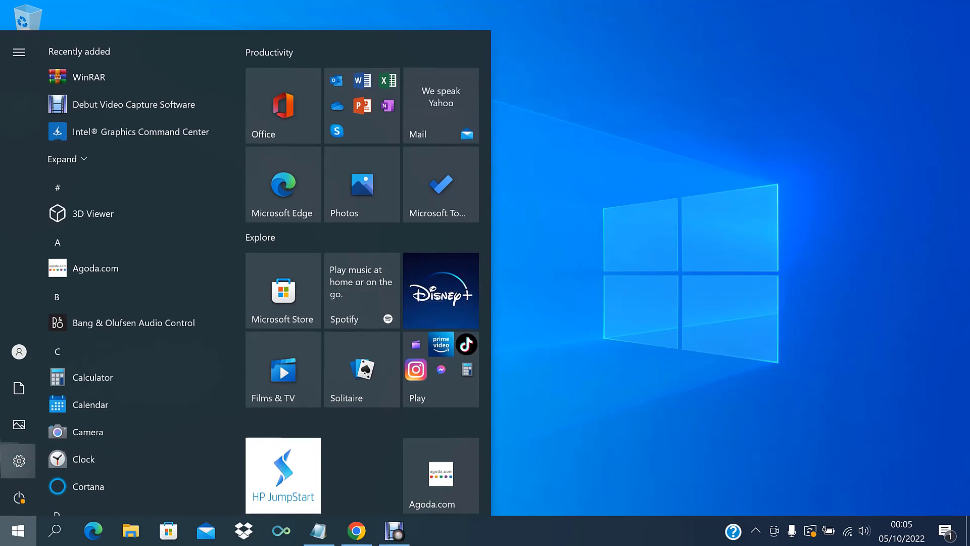
{"action": "left_click", "coordinate": [18, 461]}
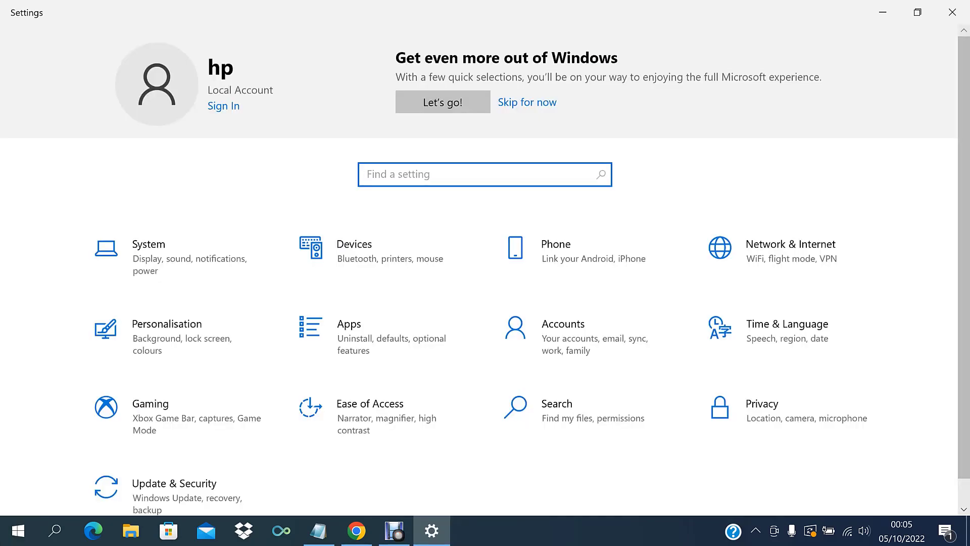
{"action": "scroll", "coordinate": [485, 270], "scroll_direction": "down", "scroll_amount": 1}
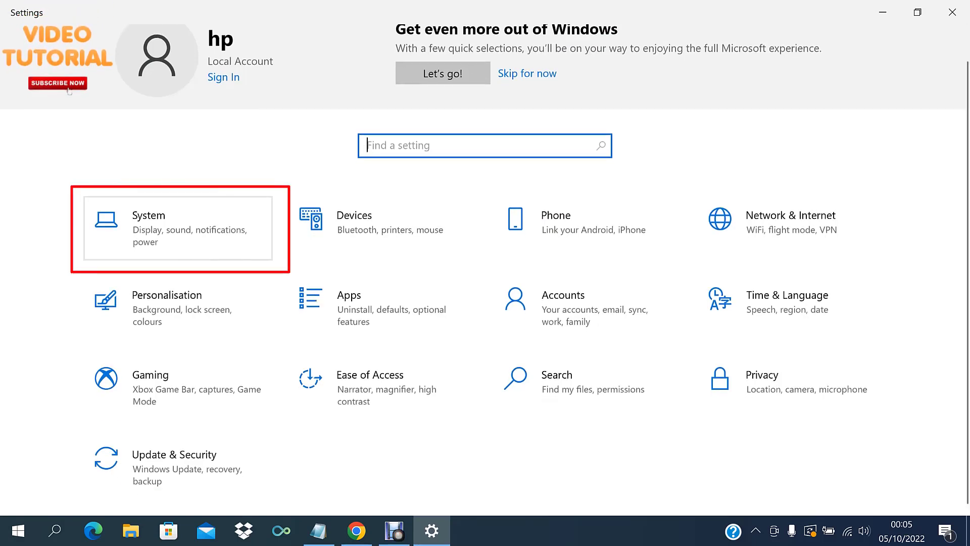
{"action": "left_click", "coordinate": [178, 228]}
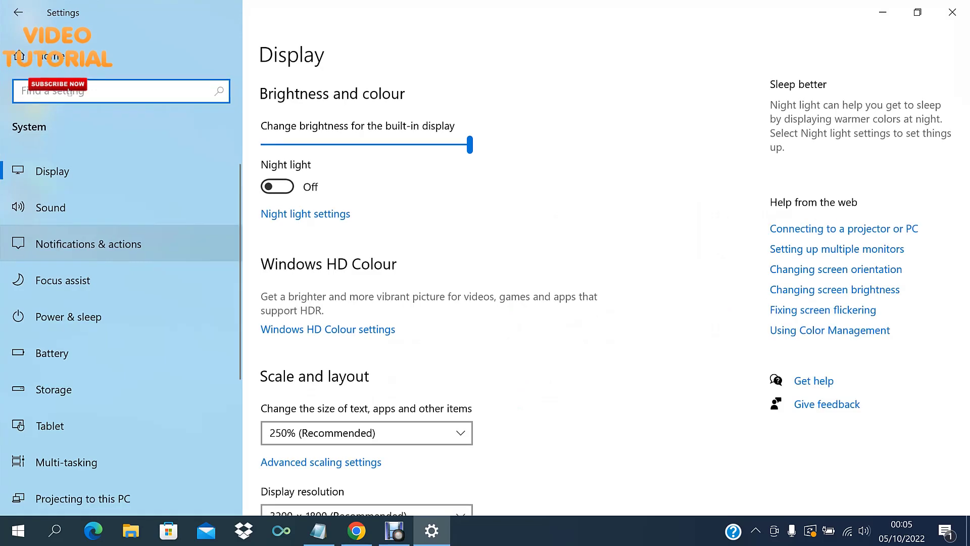
{"action": "scroll", "coordinate": [505, 303], "scroll_direction": "down", "scroll_amount": 5}
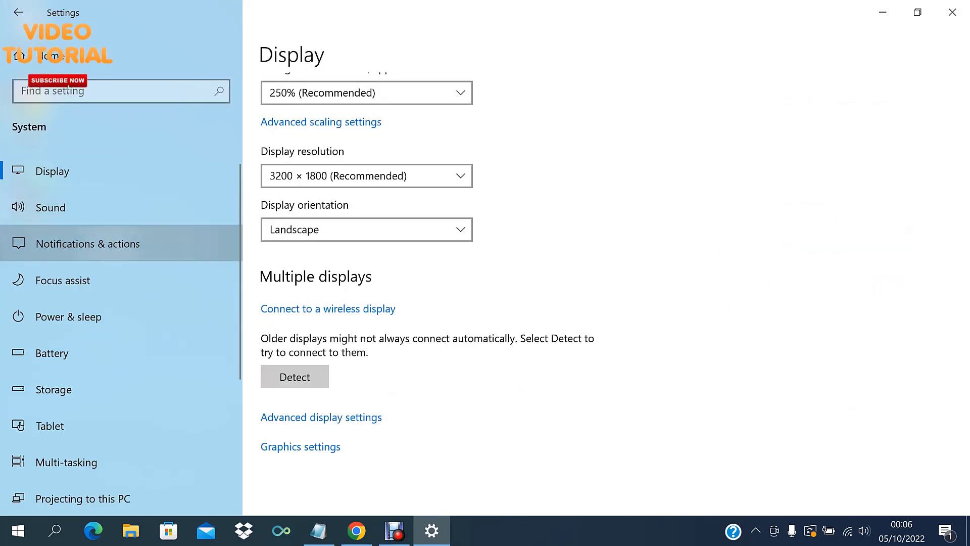
{"action": "left_click", "coordinate": [88, 243]}
- Turn off notifications from apps and other senders, and disable the Windows welcome experience, device setup suggestions, and tips and tricks
{"action": "scroll", "coordinate": [599, 294], "scroll_direction": "down", "scroll_amount": 2}
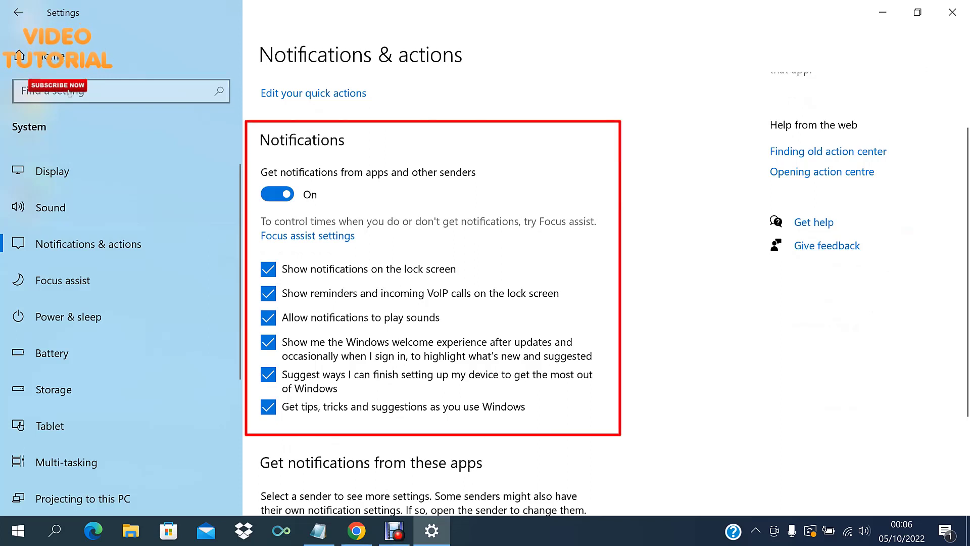
{"action": "key", "text": "space"}
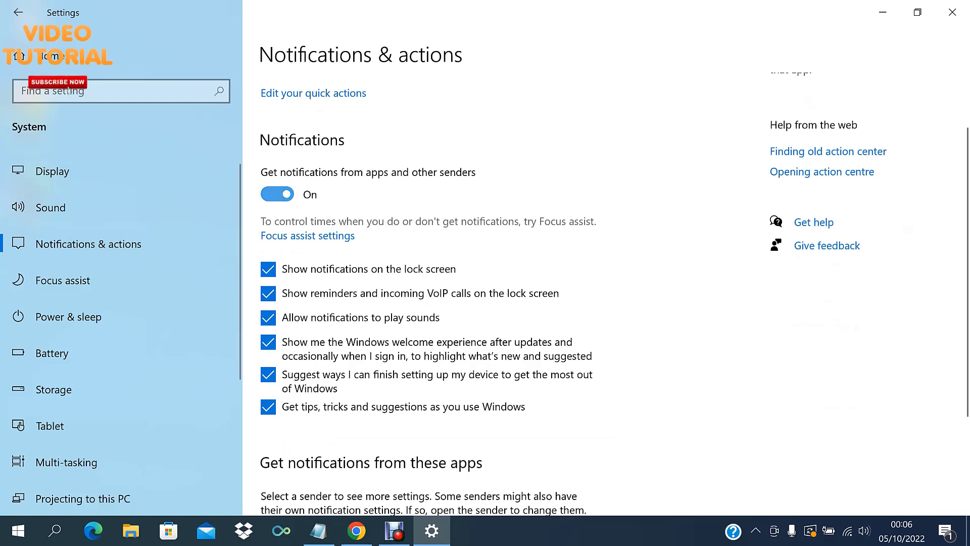
{"action": "key", "text": "Tab"}
{"action": "key", "text": "Tab"}
{"action": "key", "text": "space"}
{"action": "key", "text": "Tab"}
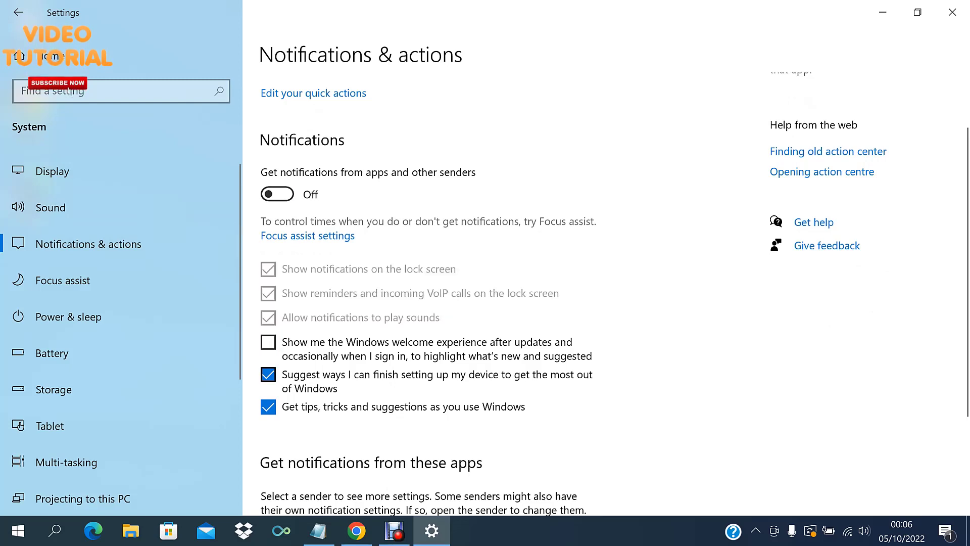
{"action": "key", "text": "space"}
{"action": "key", "text": "Tab"}
{"action": "key", "text": "space"}
- Check the Shared experiences page of the System settings and return to the Settings home page
{"action": "scroll", "coordinate": [555, 263], "scroll_direction": "down", "scroll_amount": 3}
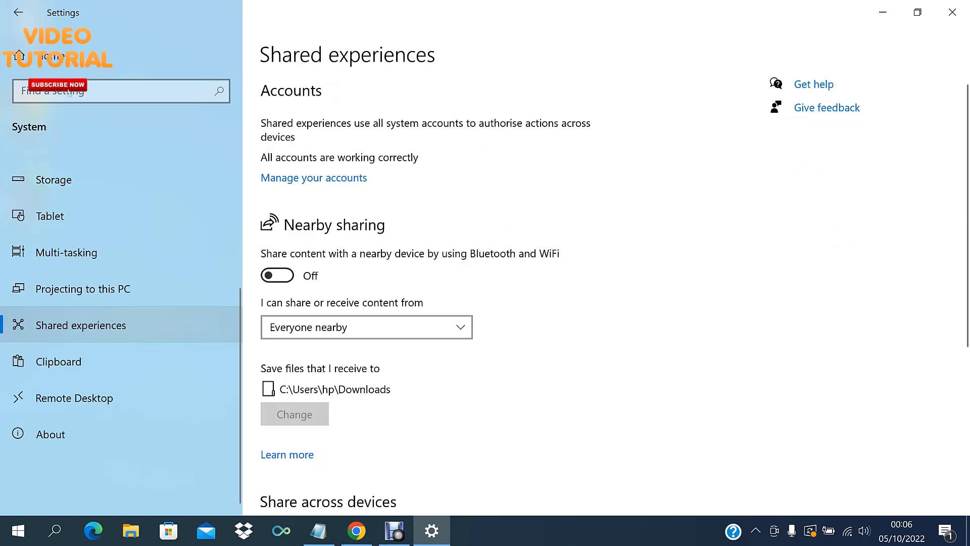
{"action": "scroll", "coordinate": [68, 94], "scroll_direction": "up", "scroll_amount": 4}
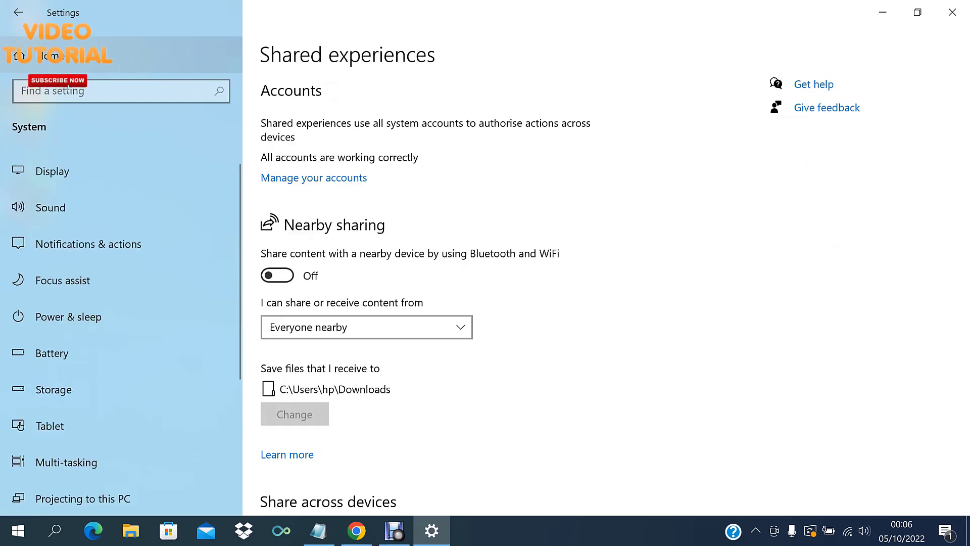
{"action": "left_click", "coordinate": [50, 55]}
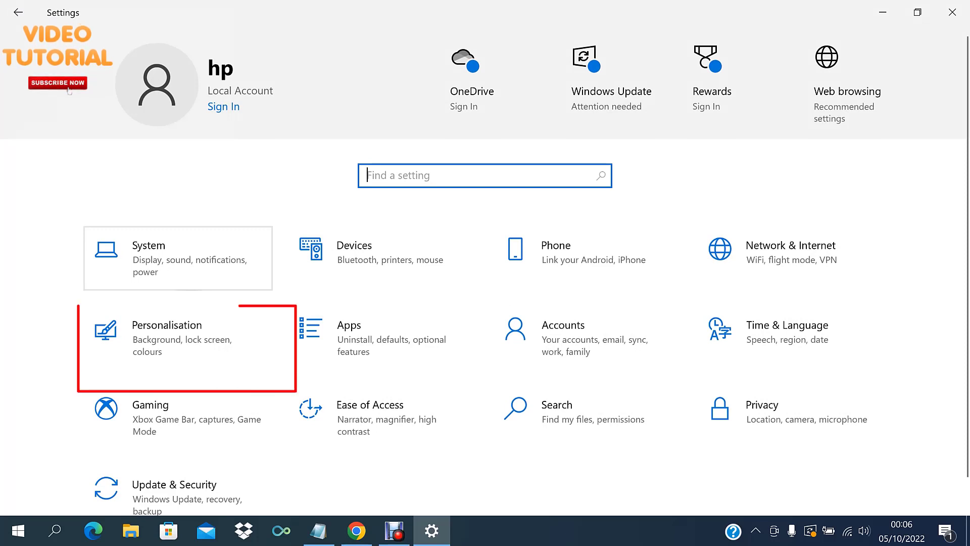
- Turn off transparency effects in the Colours page of the Personalisation settings
{"action": "left_click", "coordinate": [167, 336]}
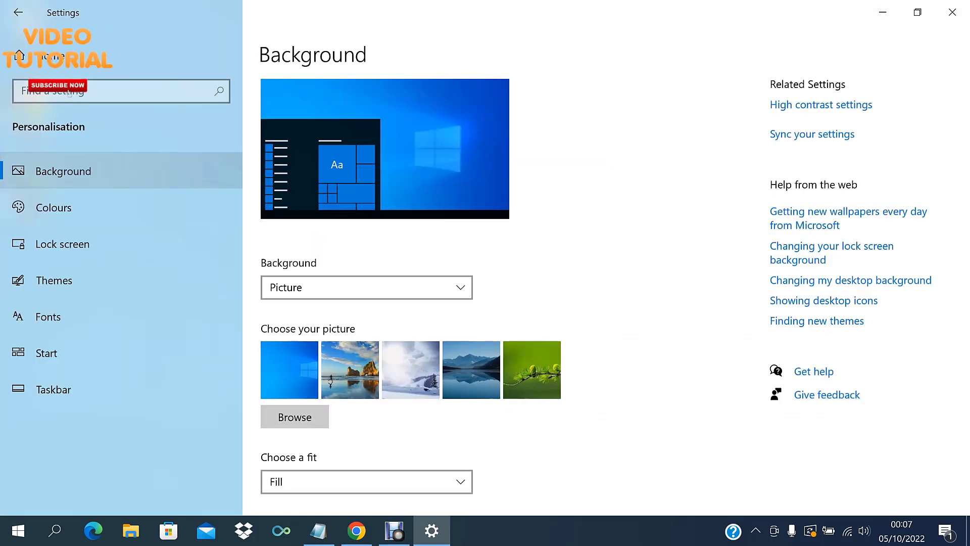
{"action": "left_click", "coordinate": [54, 207]}
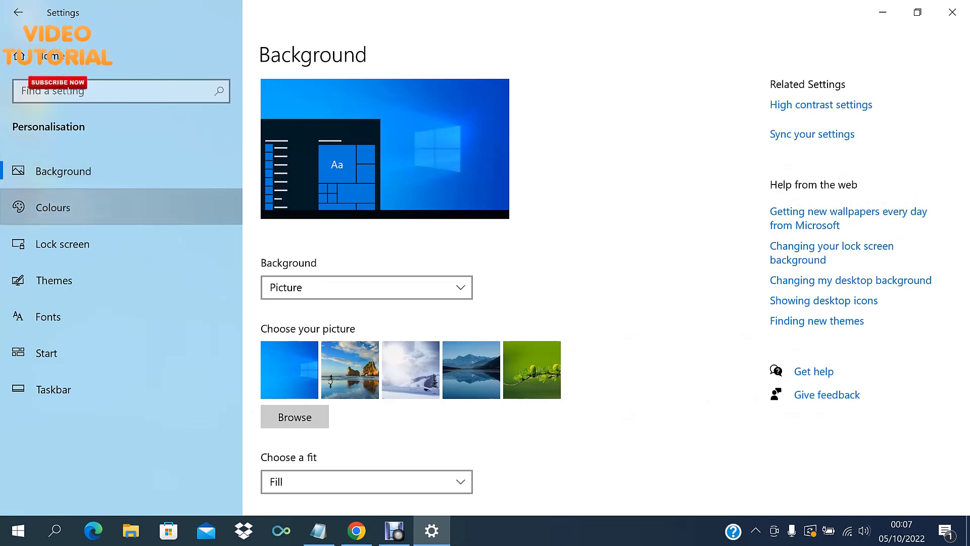
{"action": "scroll", "coordinate": [606, 278], "scroll_direction": "down", "scroll_amount": 5}
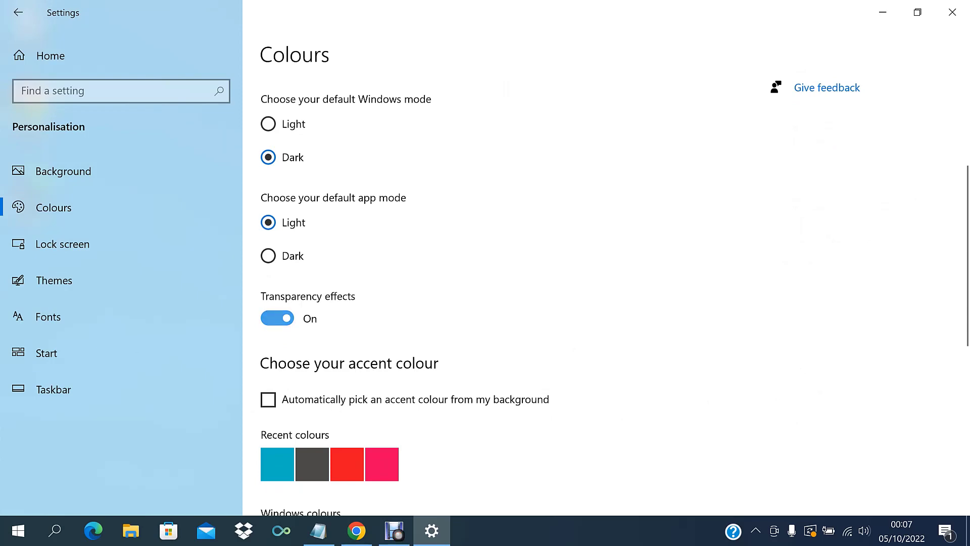
{"action": "left_click", "coordinate": [276, 317]}
- In the Start settings, turn off recently added apps, occasional suggestions and recently opened items, and return to the Settings home page
{"action": "left_click", "coordinate": [48, 316]}
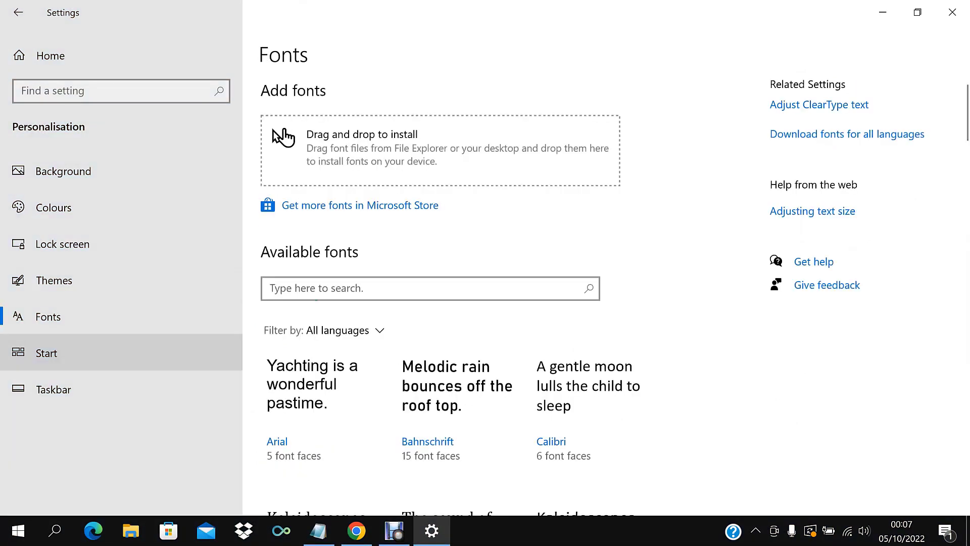
{"action": "left_click", "coordinate": [46, 352]}
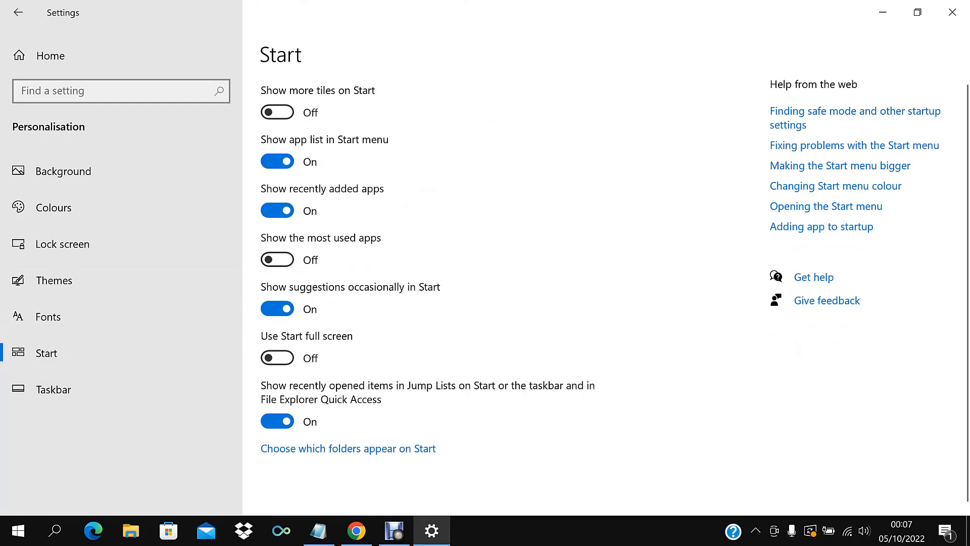
{"action": "left_click", "coordinate": [277, 210]}
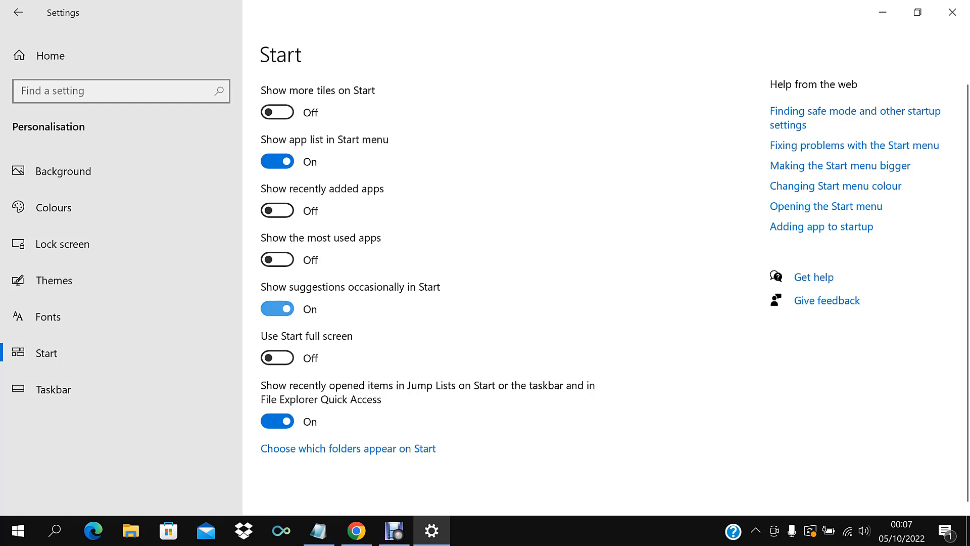
{"action": "left_click", "coordinate": [277, 308]}
{"action": "left_click", "coordinate": [277, 421]}
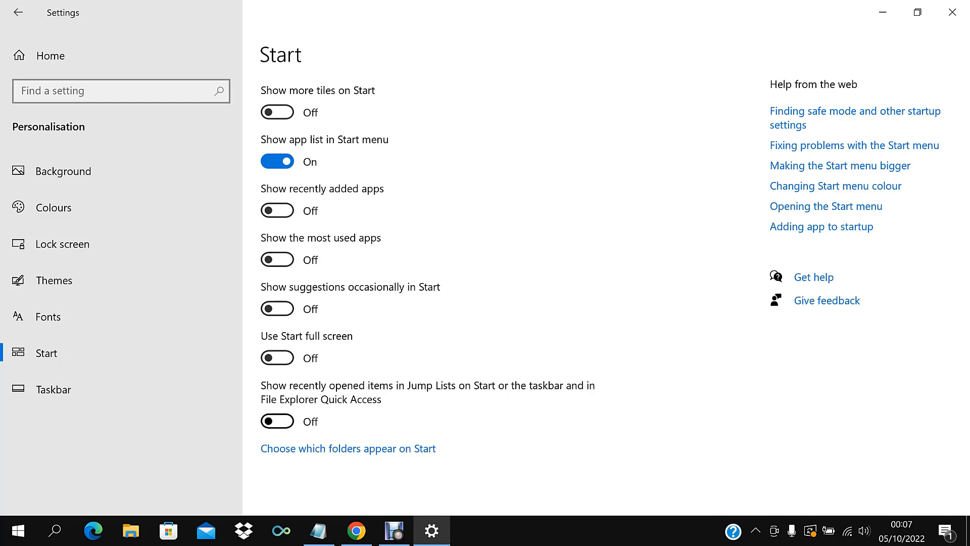
{"action": "left_click", "coordinate": [50, 55]}
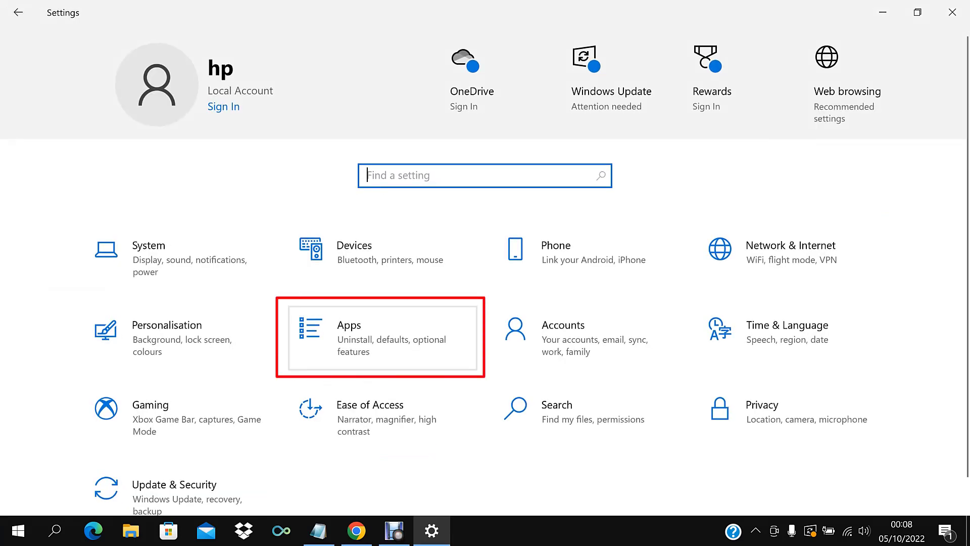
- Turn off automatic map updates in the Offline maps page of the Apps settings
{"action": "left_click", "coordinate": [382, 337]}
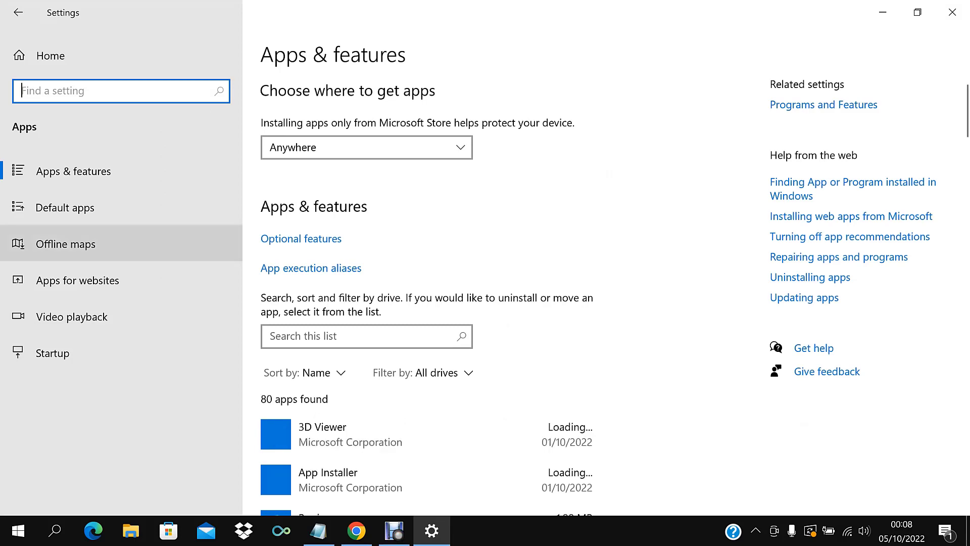
{"action": "left_click", "coordinate": [65, 244]}
{"action": "scroll", "coordinate": [606, 273], "scroll_direction": "down", "scroll_amount": 6}
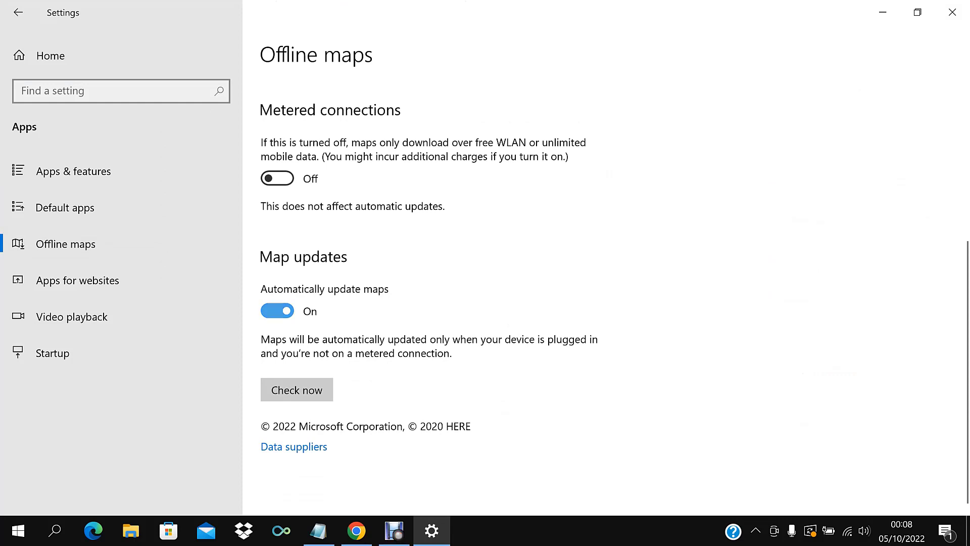
{"action": "left_click", "coordinate": [276, 311]}
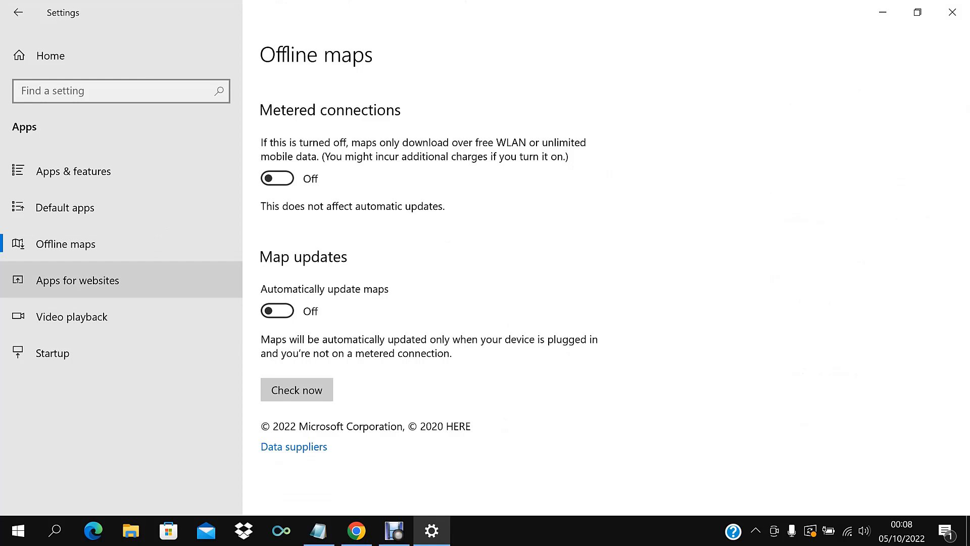
- Turn off both Maps associations, *.maps.windows.com and maps.windows.com, in the Apps for websites settings
{"action": "left_click", "coordinate": [78, 280]}
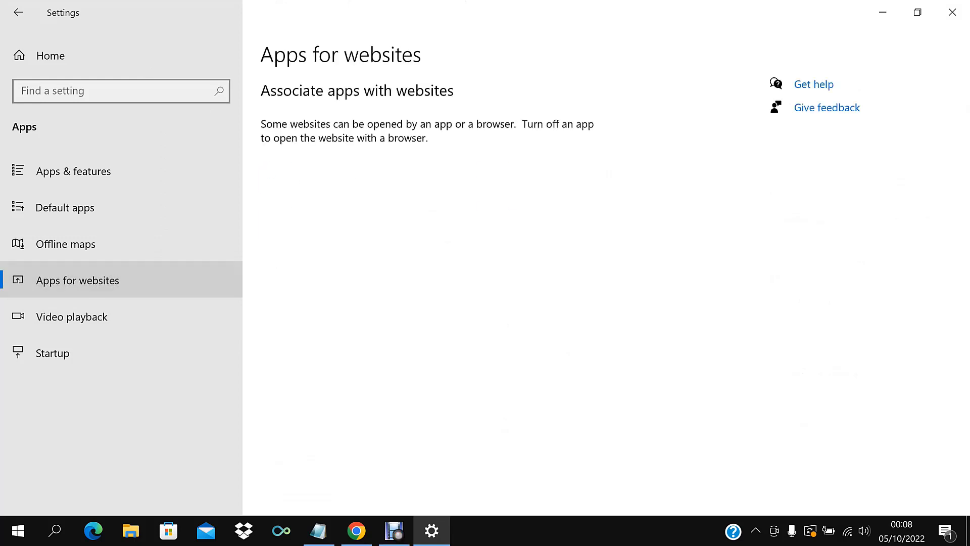
{"action": "left_click", "coordinate": [494, 216]}
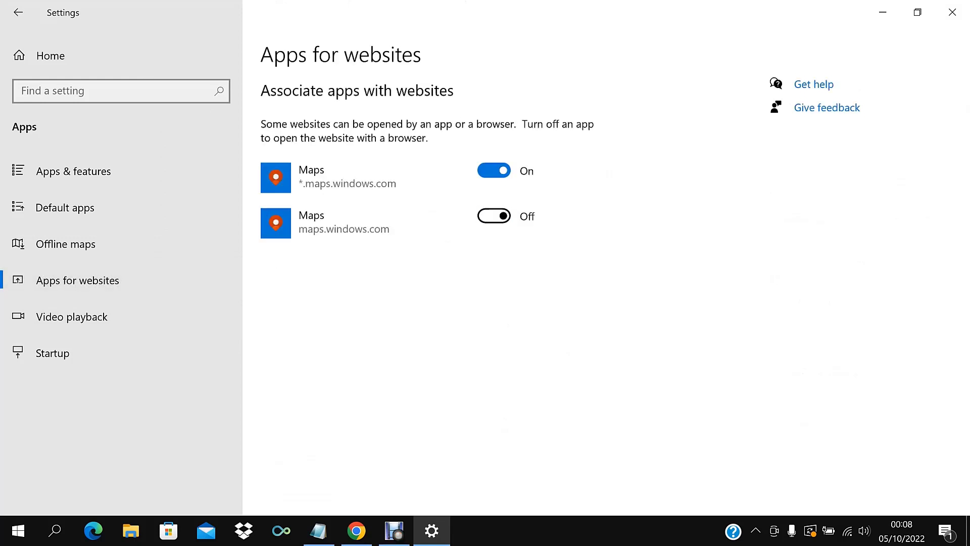
{"action": "left_click", "coordinate": [494, 170]}
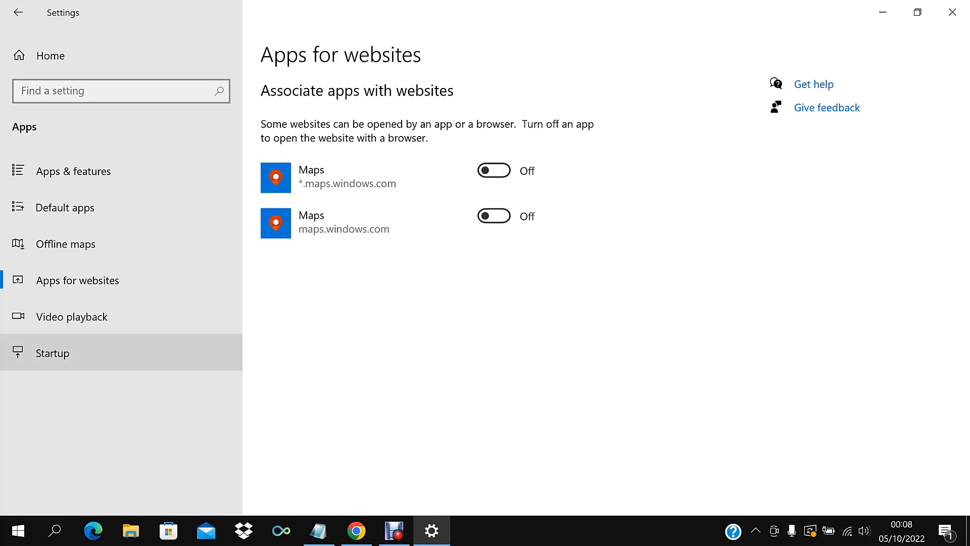
- Disable HP Message Service, HP Radio Manager and HPlogo_blue in the Startup apps list
{"action": "left_click", "coordinate": [52, 352]}
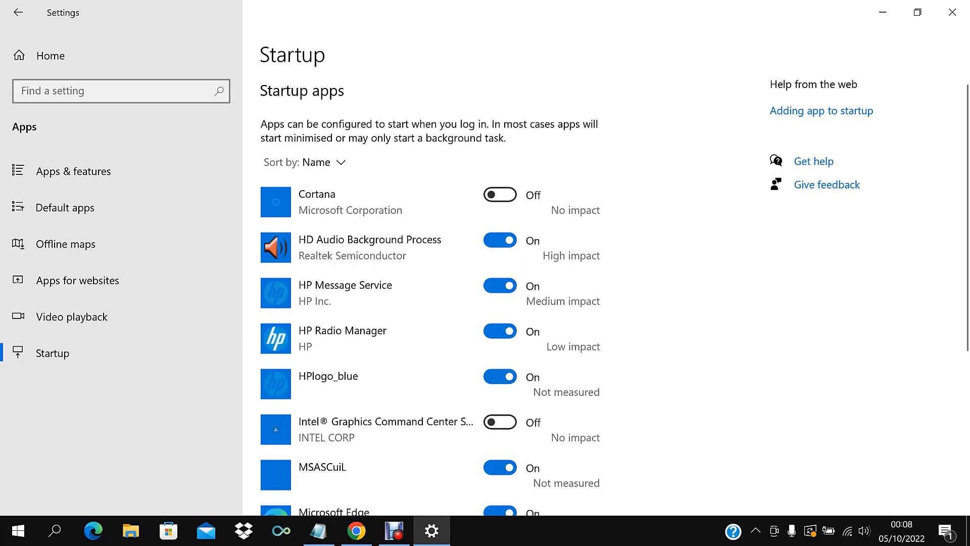
{"action": "scroll", "coordinate": [505, 303], "scroll_direction": "down", "scroll_amount": 3}
{"action": "scroll", "coordinate": [505, 303], "scroll_direction": "up", "scroll_amount": 3}
{"action": "left_click", "coordinate": [500, 285]}
{"action": "left_click", "coordinate": [500, 330]}
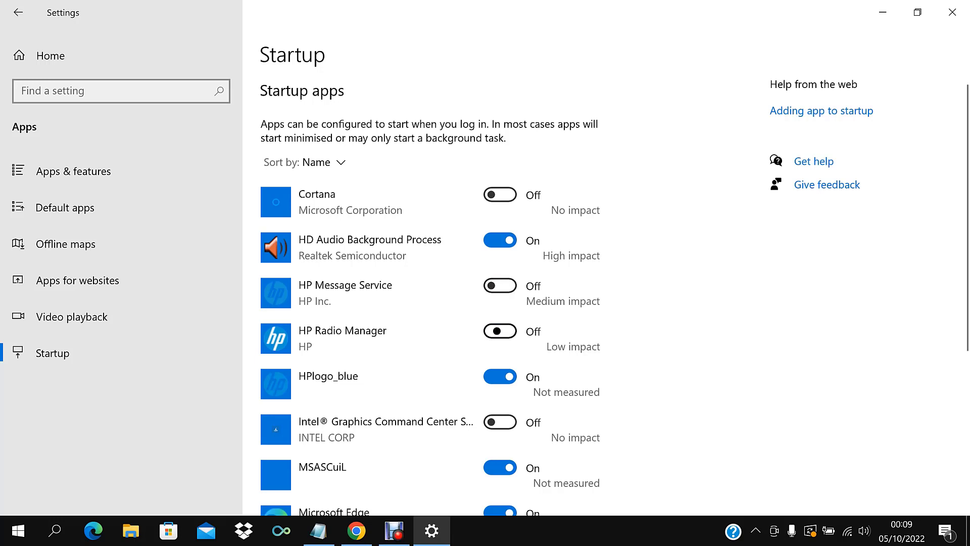
{"action": "left_click", "coordinate": [500, 377]}
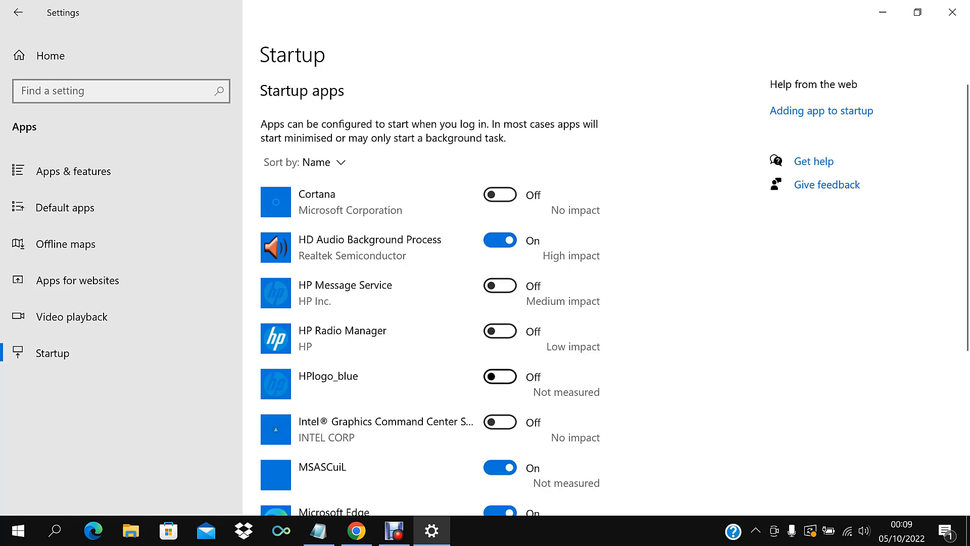
- Disable Microsoft Edge and Microsoft OneDrive at startup, check the rest of the list and return to the Settings home page
{"action": "scroll", "coordinate": [555, 303], "scroll_direction": "down", "scroll_amount": 2}
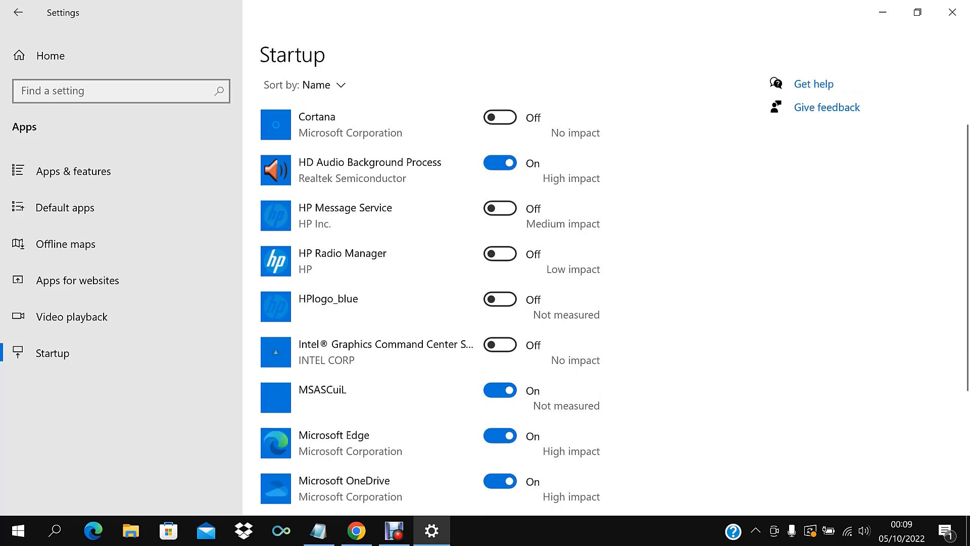
{"action": "scroll", "coordinate": [431, 293], "scroll_direction": "down", "scroll_amount": 3}
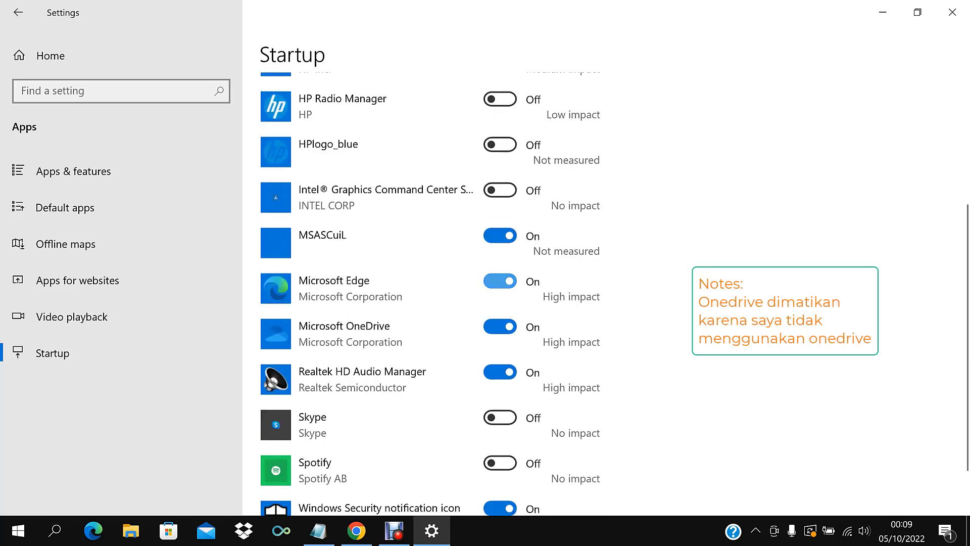
{"action": "left_click", "coordinate": [500, 281]}
{"action": "left_click", "coordinate": [501, 326]}
{"action": "scroll", "coordinate": [500, 326], "scroll_direction": "down", "scroll_amount": 1}
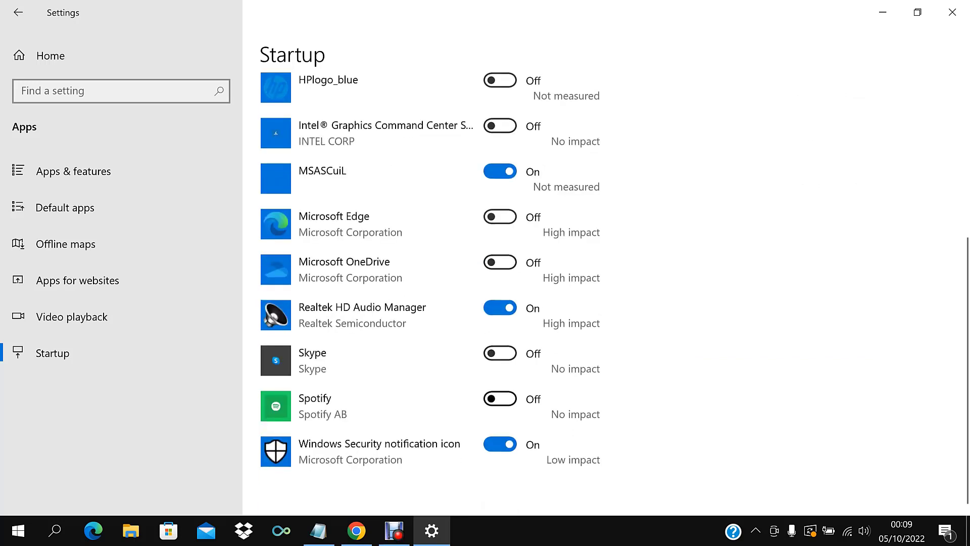
{"action": "scroll", "coordinate": [500, 172], "scroll_direction": "up", "scroll_amount": 1}
{"action": "scroll", "coordinate": [500, 171], "scroll_direction": "down", "scroll_amount": 1}
{"action": "scroll", "coordinate": [500, 399], "scroll_direction": "up", "scroll_amount": 3}
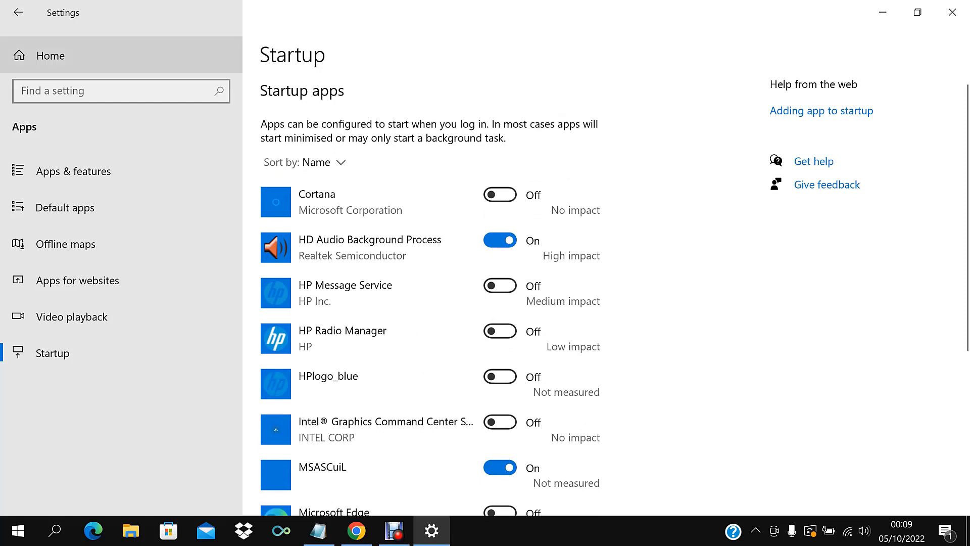
{"action": "left_click", "coordinate": [50, 56]}
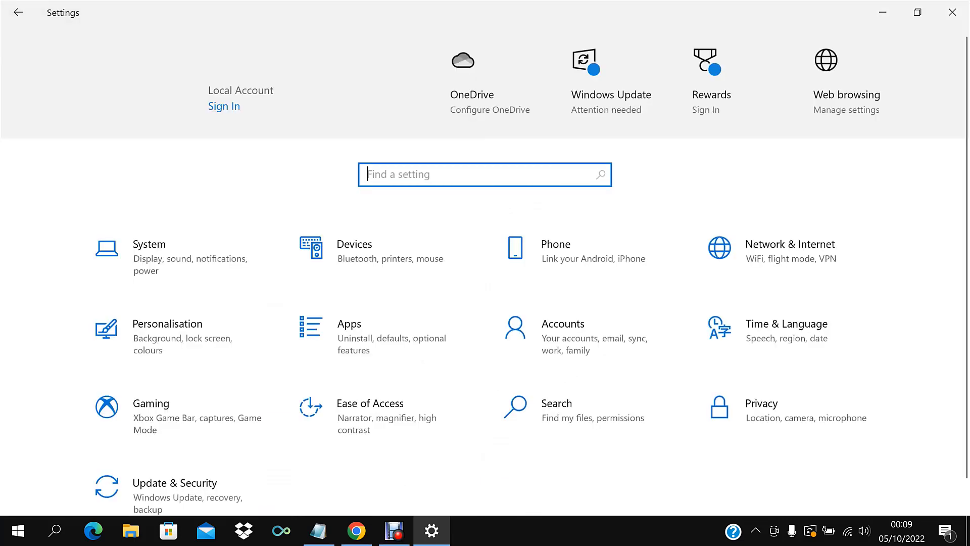
- In the General privacy settings, turn off website language list access, app launch tracking and suggested content in Settings
{"action": "scroll", "coordinate": [485, 269], "scroll_direction": "down", "scroll_amount": 1}
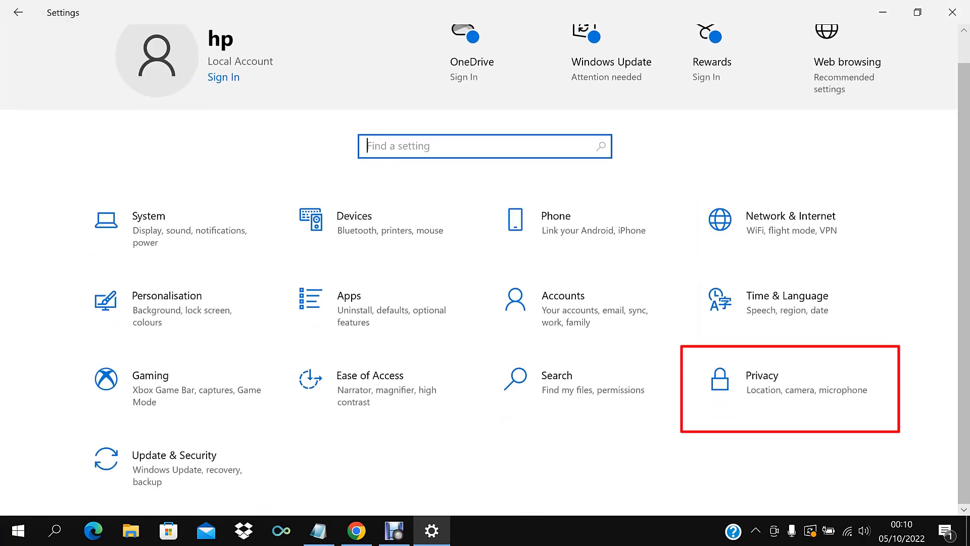
{"action": "left_click", "coordinate": [788, 386]}
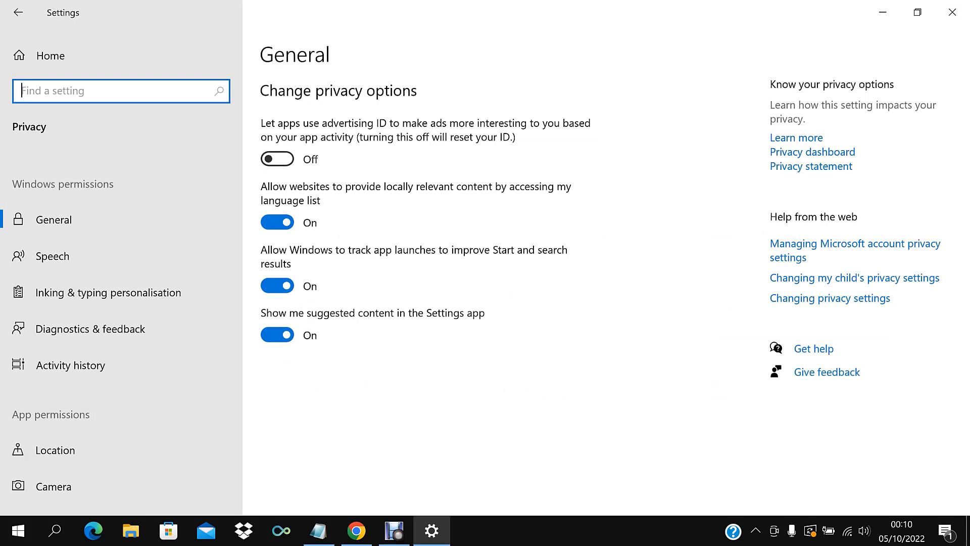
{"action": "left_click", "coordinate": [121, 218]}
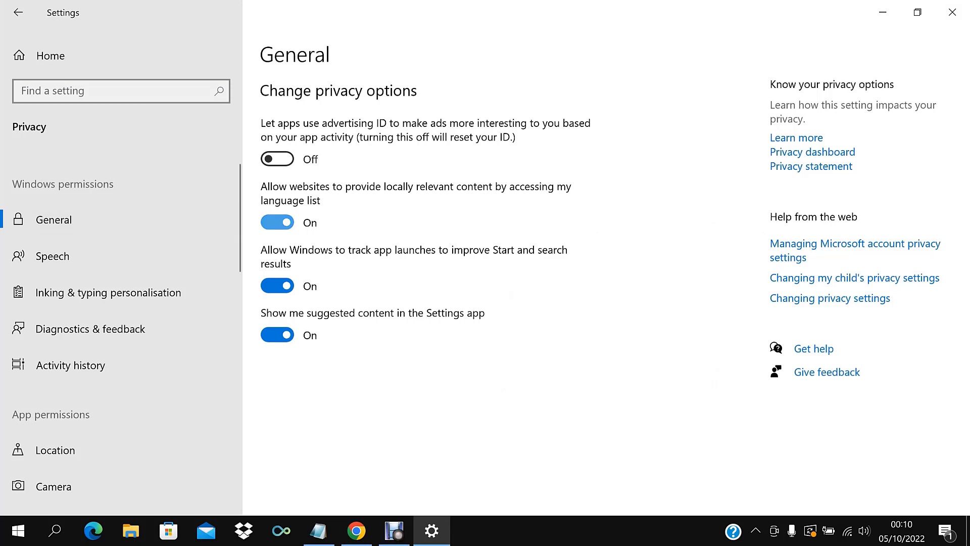
{"action": "left_click", "coordinate": [276, 222]}
{"action": "left_click", "coordinate": [277, 285]}
{"action": "left_click", "coordinate": [277, 334]}
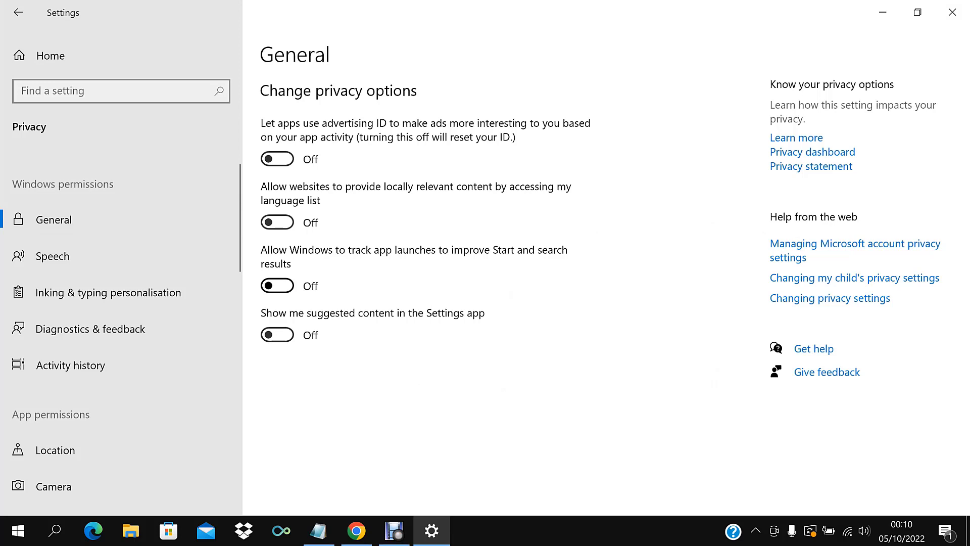
- Go to the Background apps page among the app permissions of the Privacy settings
{"action": "scroll", "coordinate": [121, 263], "scroll_direction": "down", "scroll_amount": 10}
{"action": "left_click", "coordinate": [121, 263]}
{"action": "scroll", "coordinate": [121, 263], "scroll_direction": "down", "scroll_amount": 5}
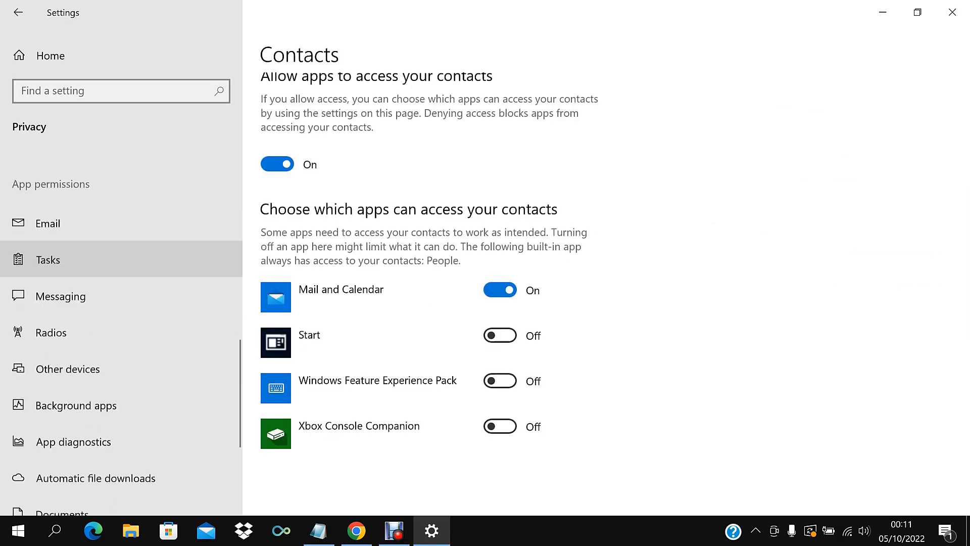
{"action": "scroll", "coordinate": [121, 331], "scroll_direction": "down", "scroll_amount": 2}
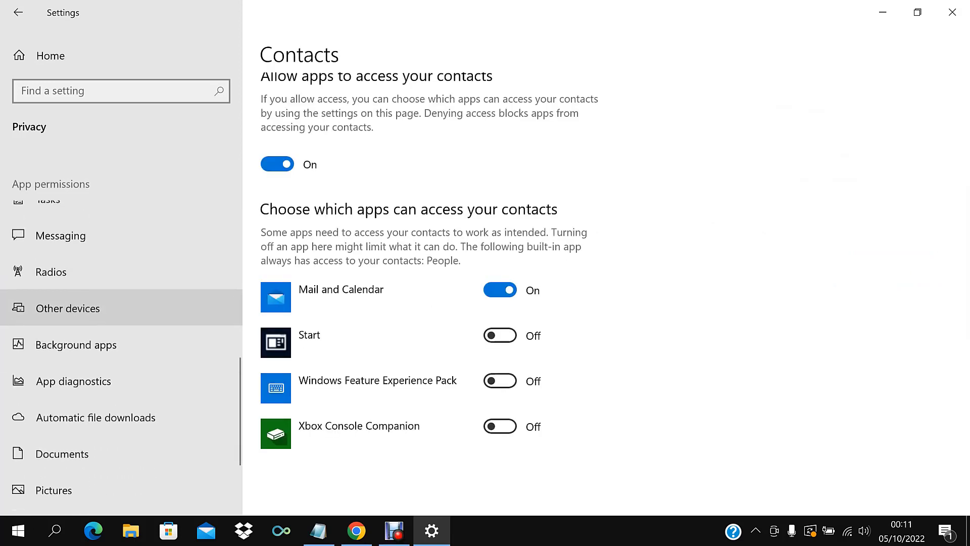
{"action": "left_click", "coordinate": [76, 341]}
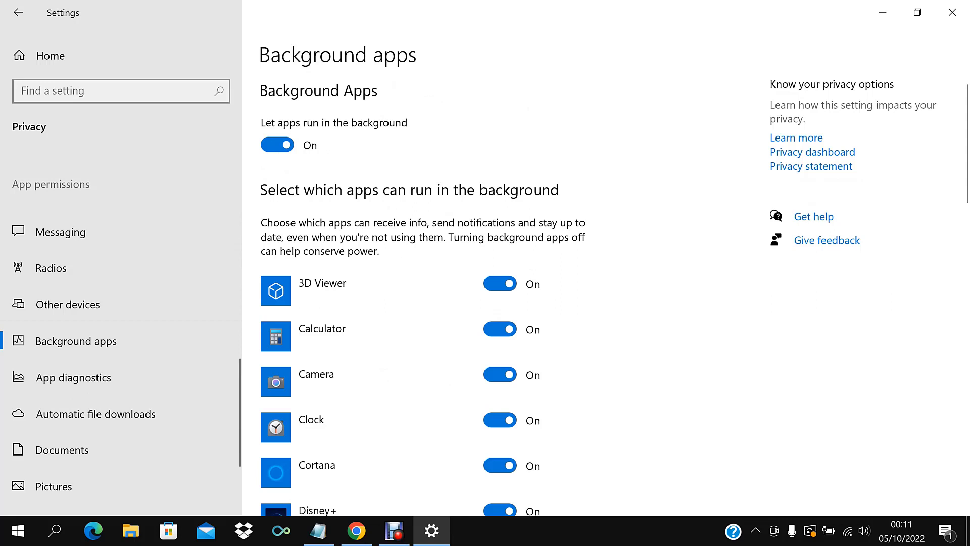
- Review the full list of apps allowed to run in the background, from 3D Viewer down to the Xbox apps
{"action": "scroll", "coordinate": [603, 290], "scroll_direction": "down", "scroll_amount": 2}
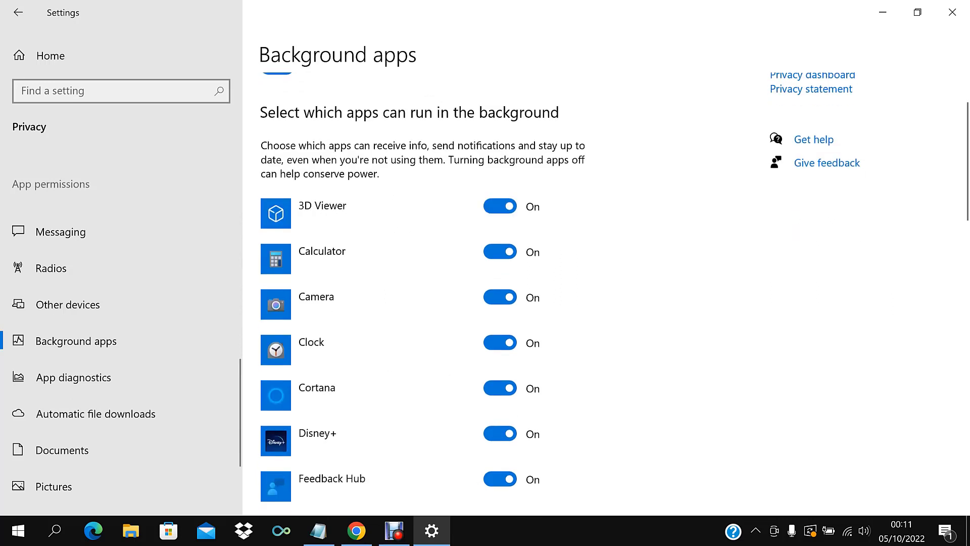
{"action": "scroll", "coordinate": [399, 293], "scroll_direction": "down", "scroll_amount": 8}
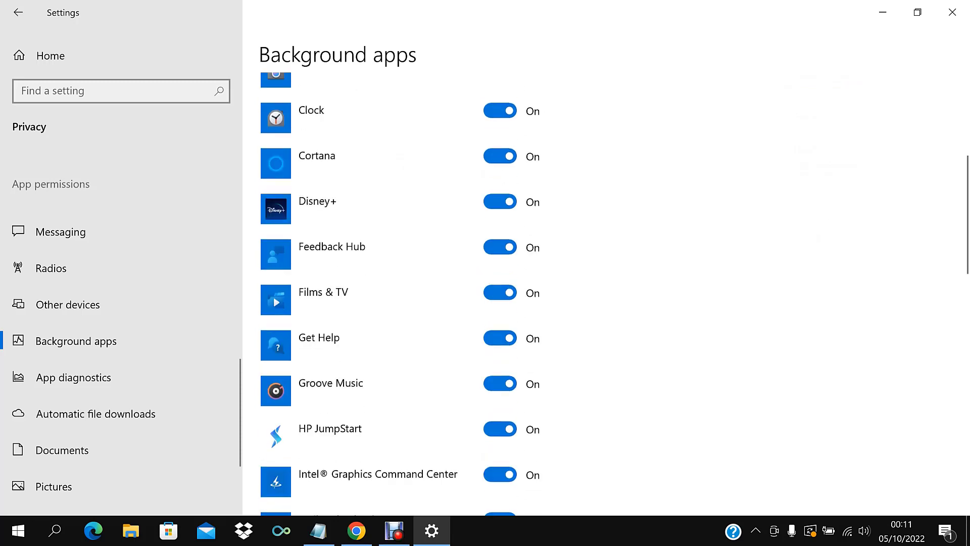
{"action": "scroll", "coordinate": [399, 293], "scroll_direction": "down", "scroll_amount": 5}
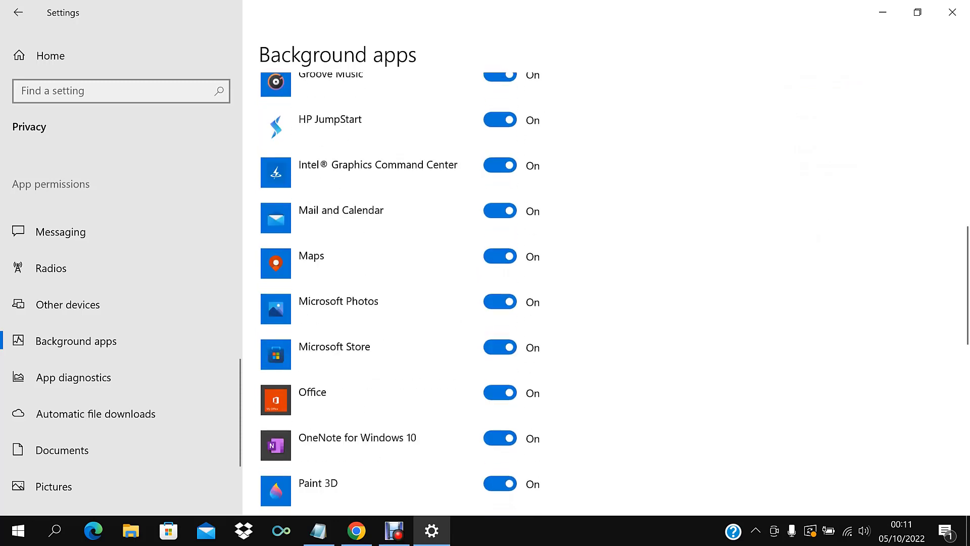
{"action": "scroll", "coordinate": [399, 293], "scroll_direction": "down", "scroll_amount": 14}
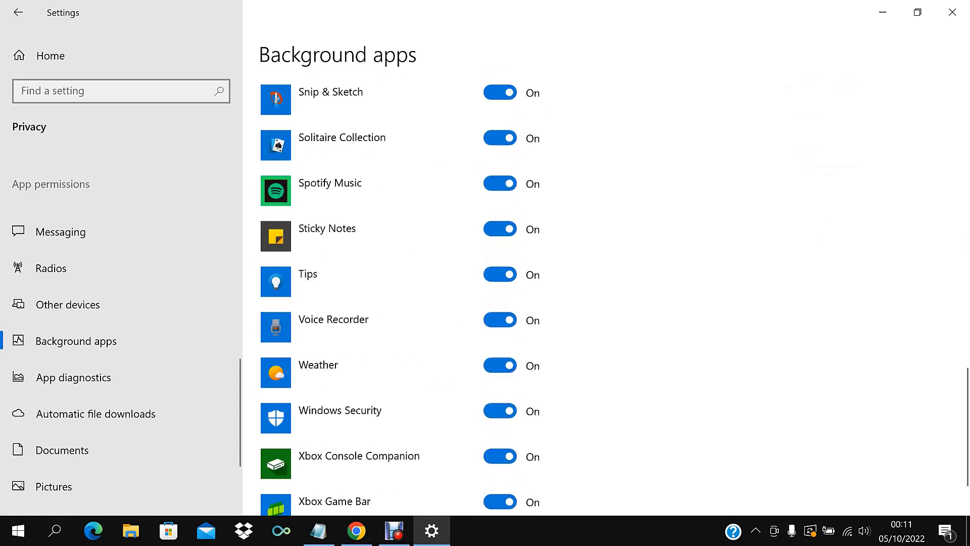
{"action": "scroll", "coordinate": [399, 292], "scroll_direction": "down", "scroll_amount": 2}
{"action": "scroll", "coordinate": [399, 293], "scroll_direction": "up", "scroll_amount": 16}
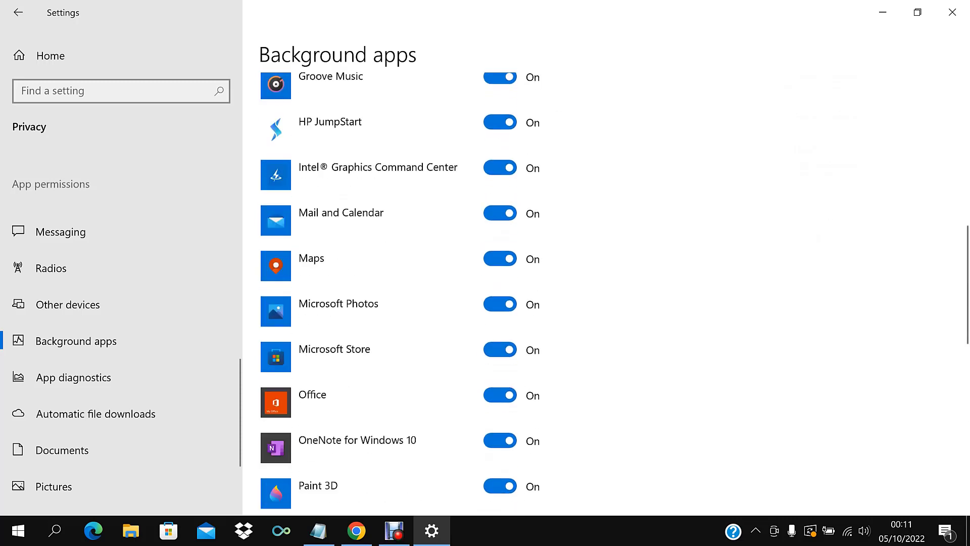
{"action": "scroll", "coordinate": [399, 293], "scroll_direction": "up", "scroll_amount": 14}
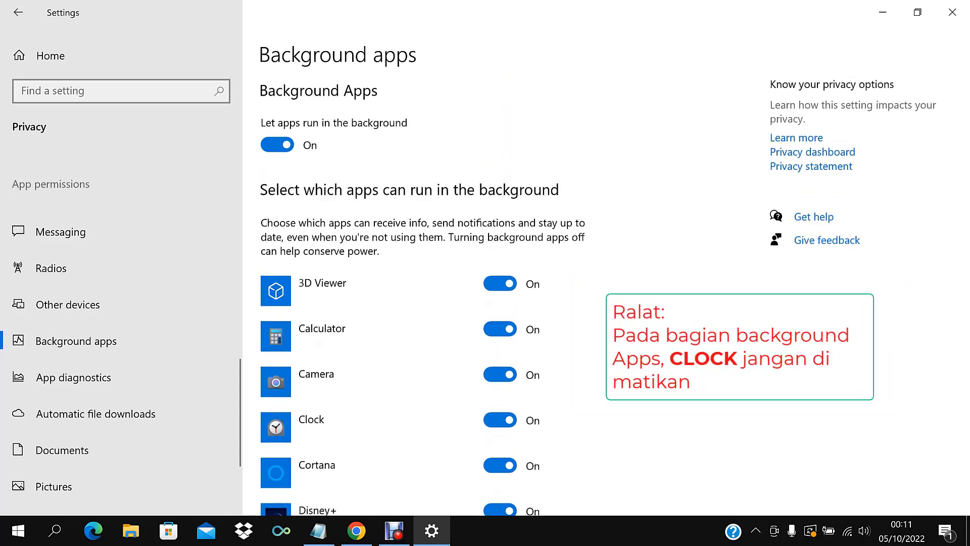
- Turn off permission for all apps to run in the background and return to the Settings home page
{"action": "left_click", "coordinate": [277, 145]}
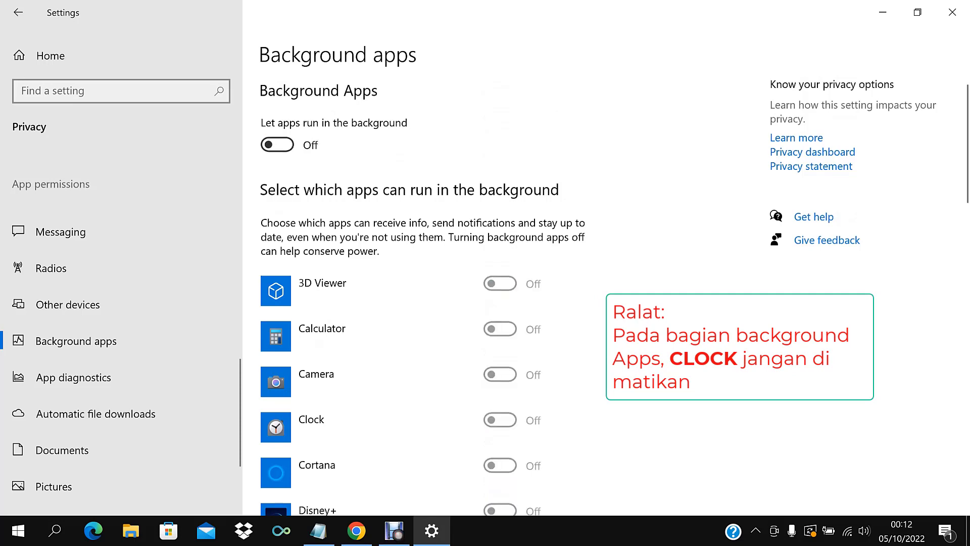
{"action": "scroll", "coordinate": [399, 293], "scroll_direction": "down", "scroll_amount": 17}
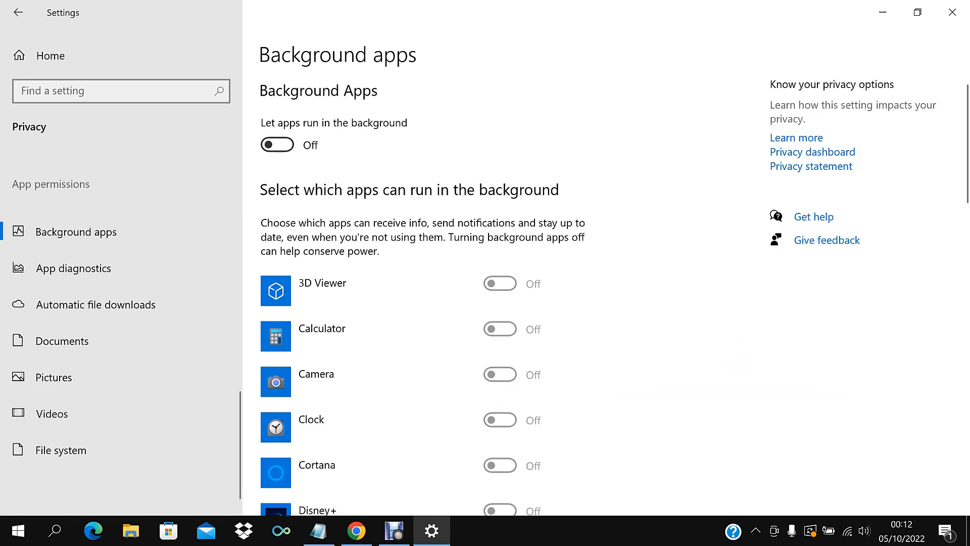
{"action": "left_click", "coordinate": [51, 56]}
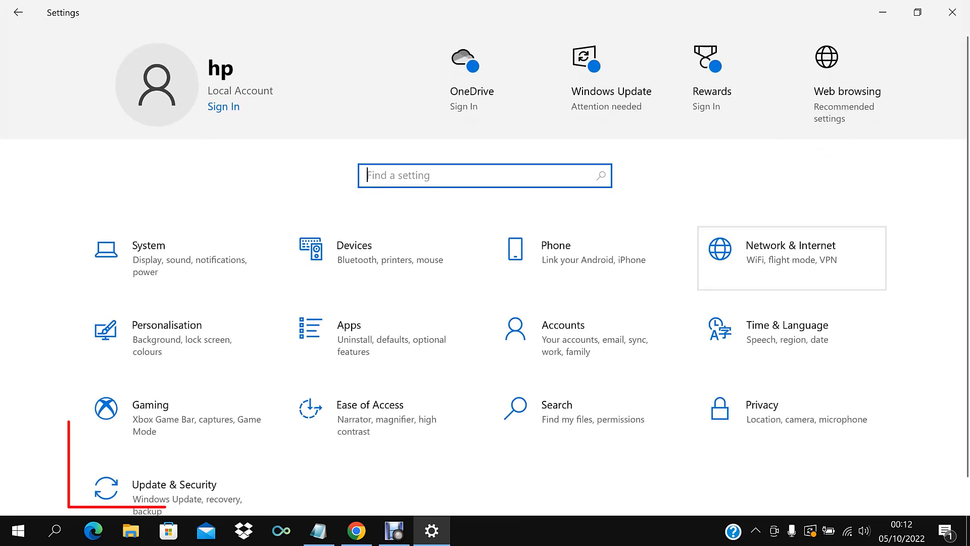
- Open the advanced options of Windows Update in the Update & Security settings
{"action": "scroll", "coordinate": [791, 258], "scroll_direction": "down", "scroll_amount": 1}
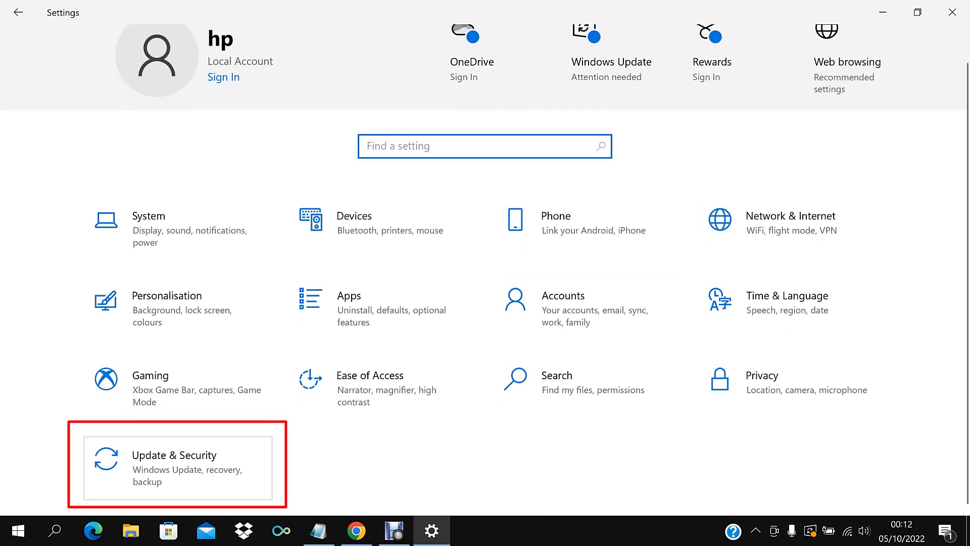
{"action": "left_click", "coordinate": [177, 468]}
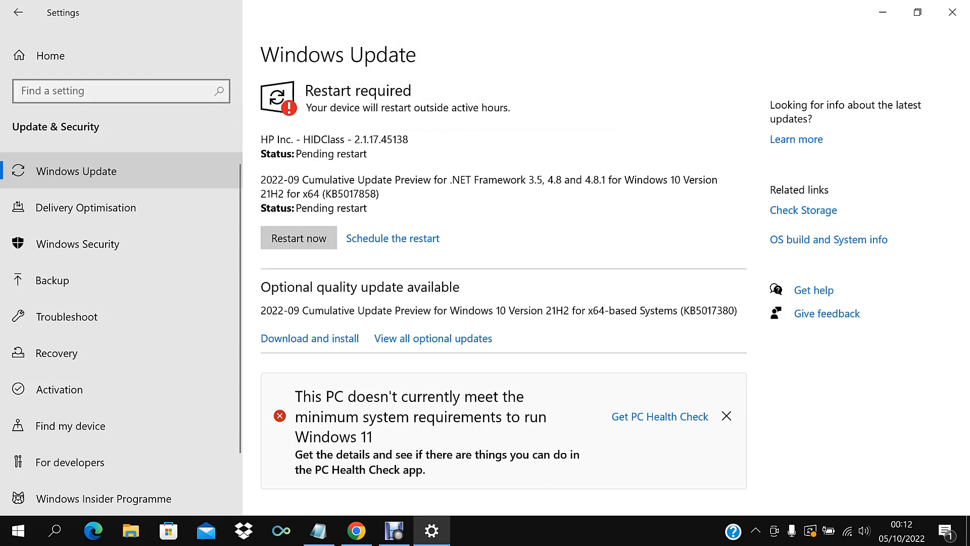
{"action": "scroll", "coordinate": [590, 293], "scroll_direction": "down", "scroll_amount": 4}
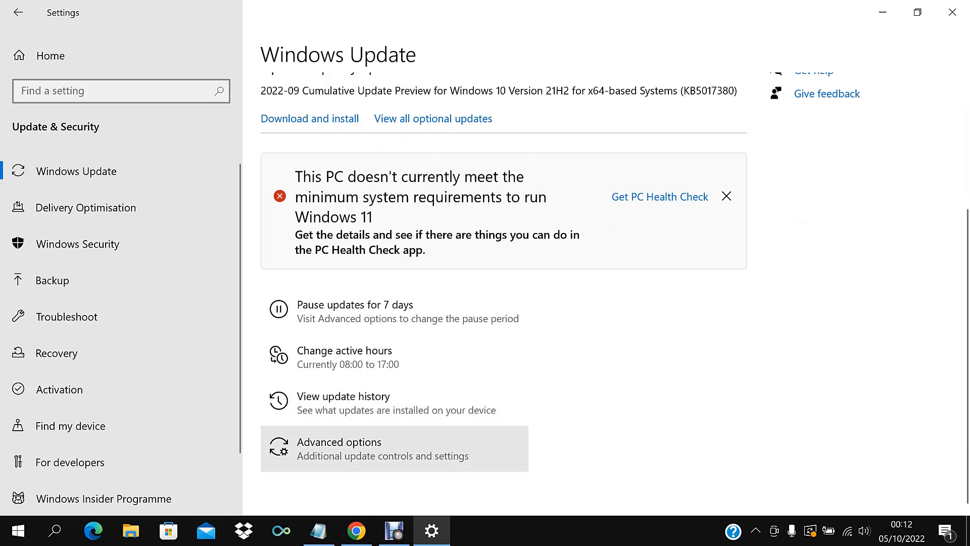
{"action": "left_click", "coordinate": [353, 449]}
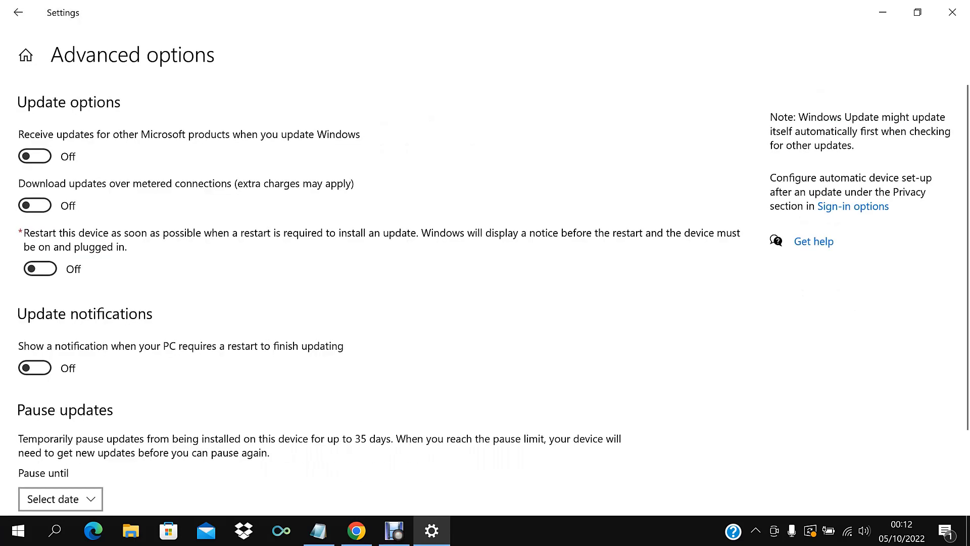
- Pause Windows updates until 09 November 2022 in the advanced update options
{"action": "scroll", "coordinate": [493, 292], "scroll_direction": "down", "scroll_amount": 2}
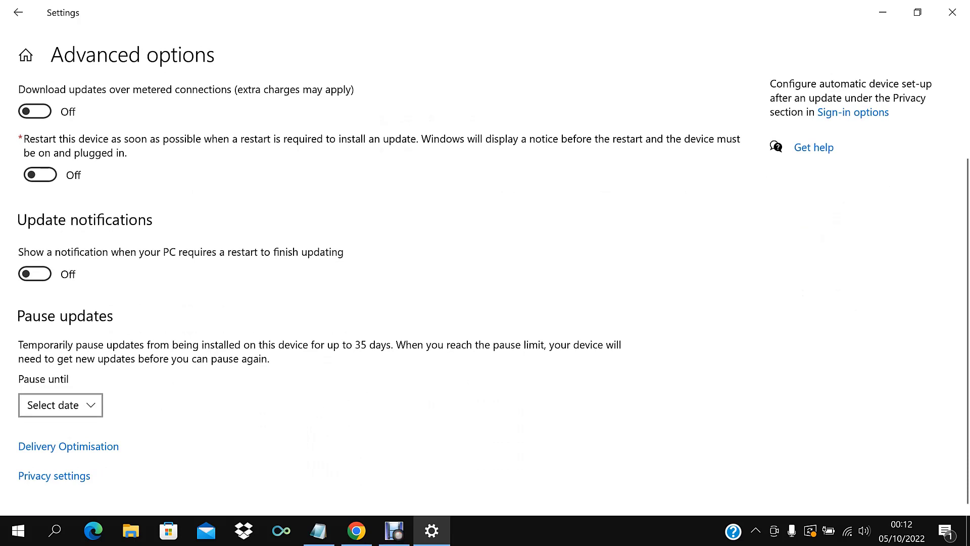
{"action": "left_click", "coordinate": [60, 405]}
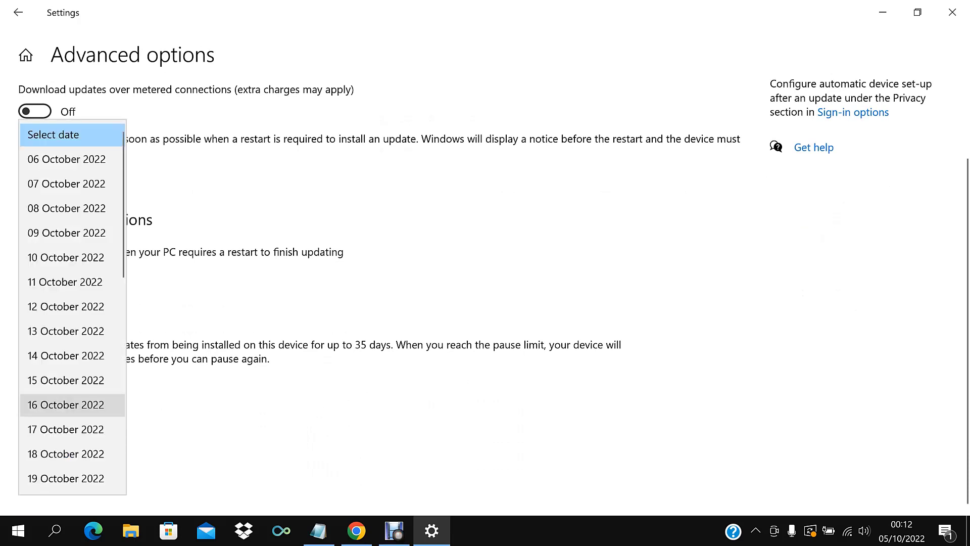
{"action": "scroll", "coordinate": [65, 306], "scroll_direction": "down", "scroll_amount": 3}
{"action": "scroll", "coordinate": [66, 306], "scroll_direction": "down", "scroll_amount": 4}
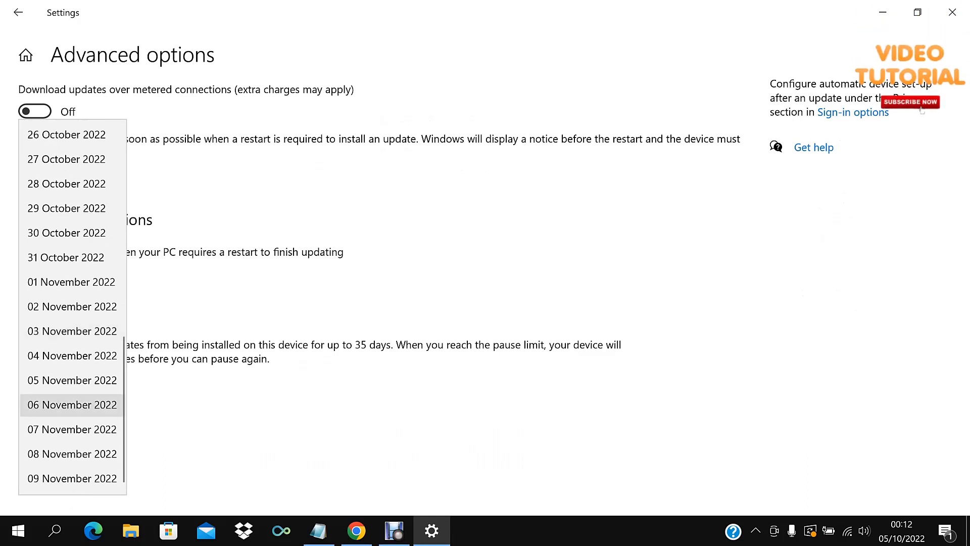
{"action": "left_click", "coordinate": [72, 478]}
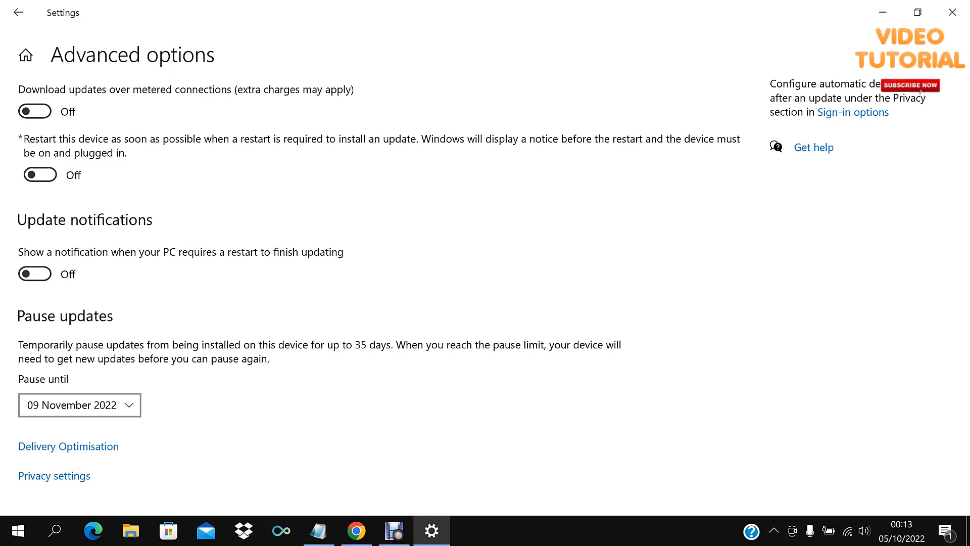
- Look over the advanced update options again and go back to the Update & Security settings
{"action": "scroll", "coordinate": [373, 282], "scroll_direction": "up", "scroll_amount": 2}
{"action": "scroll", "coordinate": [374, 283], "scroll_direction": "down", "scroll_amount": 2}
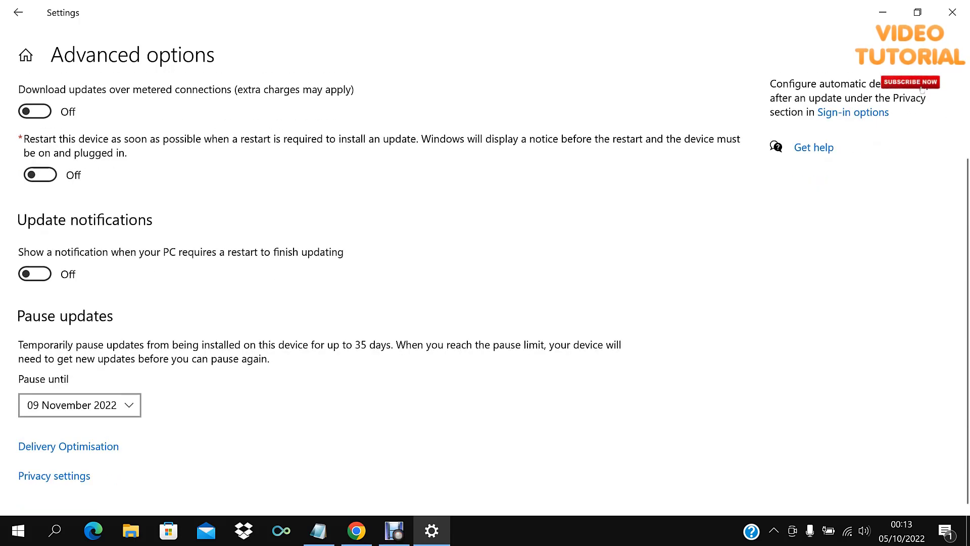
{"action": "scroll", "coordinate": [374, 283], "scroll_direction": "up", "scroll_amount": 2}
{"action": "left_click", "coordinate": [26, 55]}
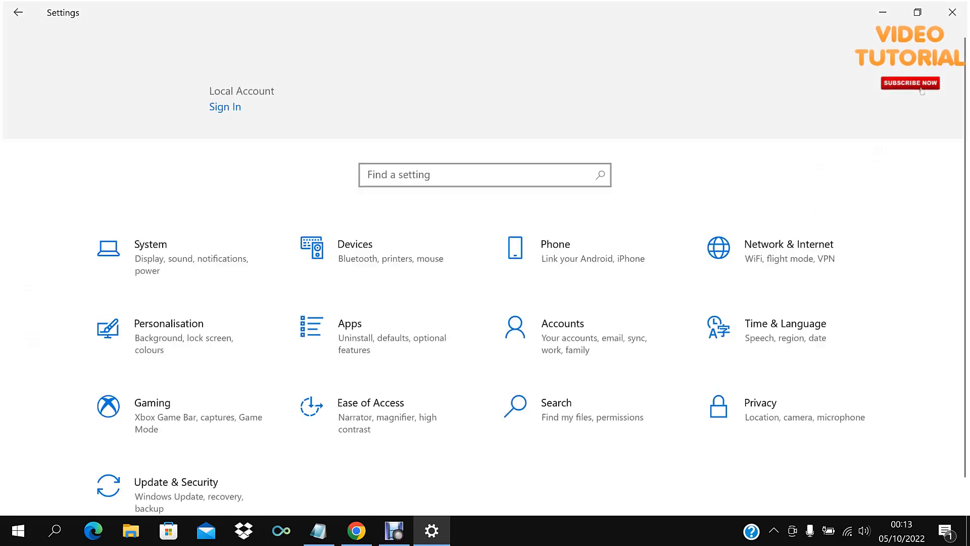
{"action": "left_click", "coordinate": [177, 490]}
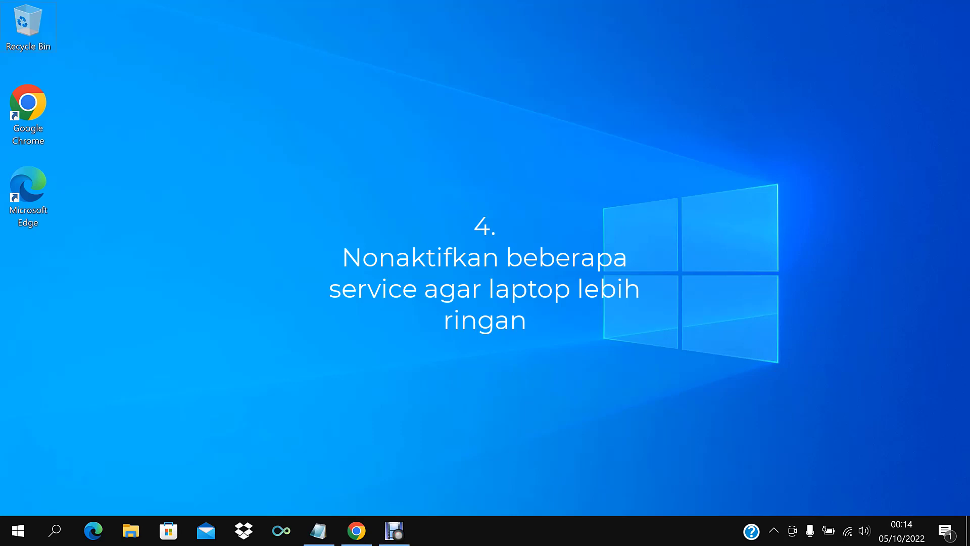
- Open the Windows Services console by running services.msc
{"action": "key", "text": "super+r"}
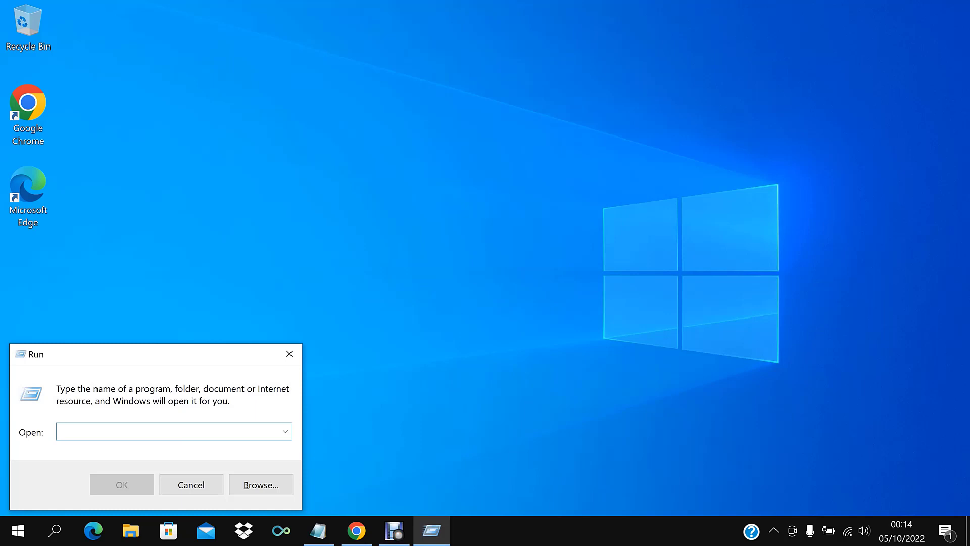
{"action": "type", "text": "serv"}
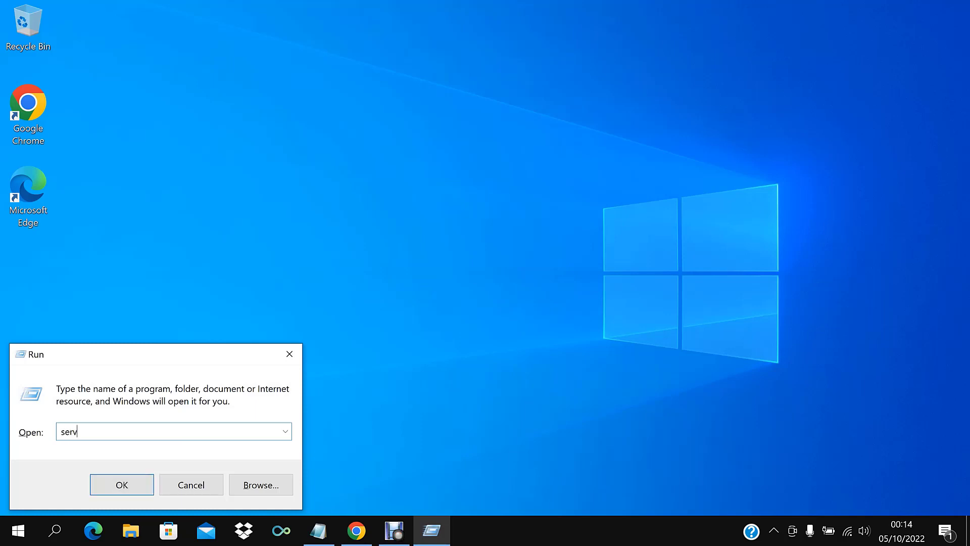
{"action": "type", "text": "ices.msc"}
{"action": "key", "text": "Return"}
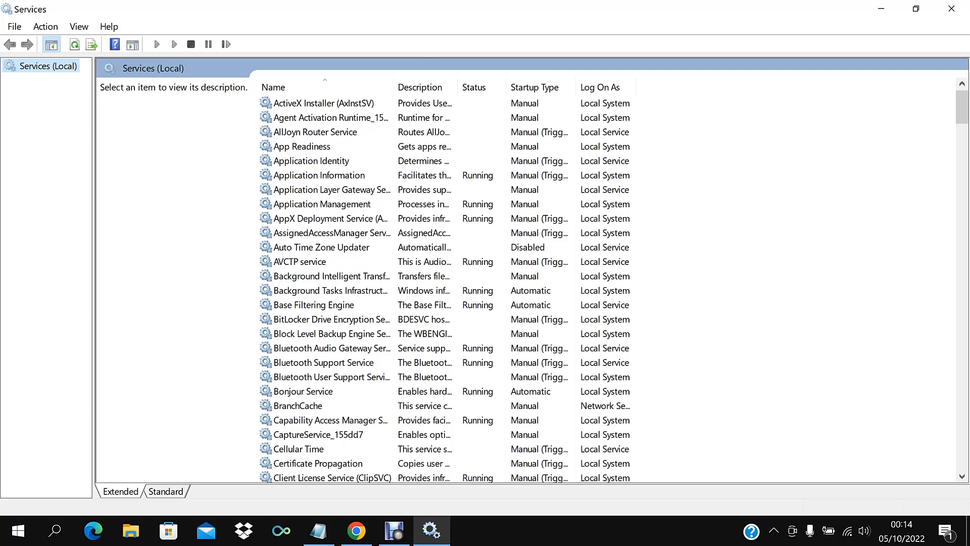
- Find the SysMain service in the list of local services and open its properties
{"action": "key", "text": "s"}
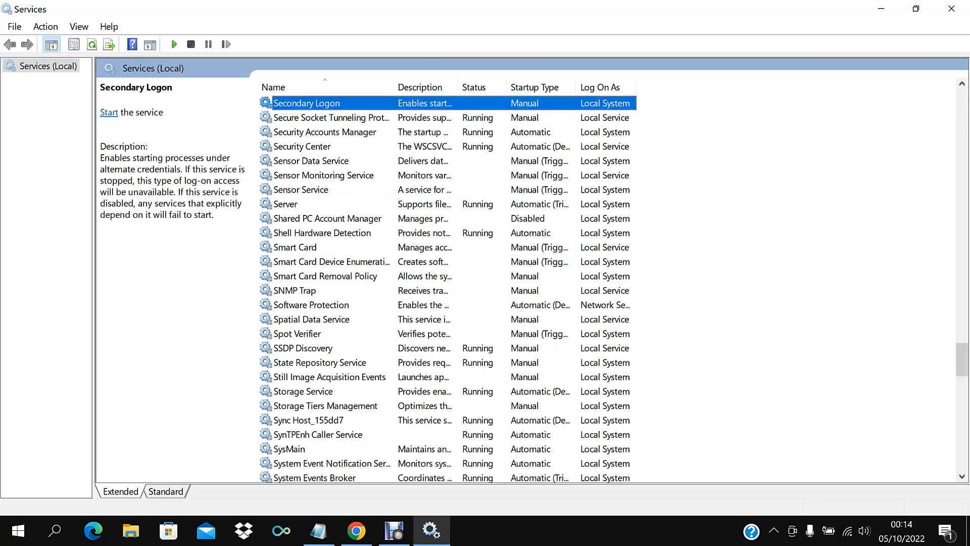
{"action": "scroll", "coordinate": [447, 288], "scroll_direction": "down", "scroll_amount": 1}
{"action": "left_click", "coordinate": [289, 405]}
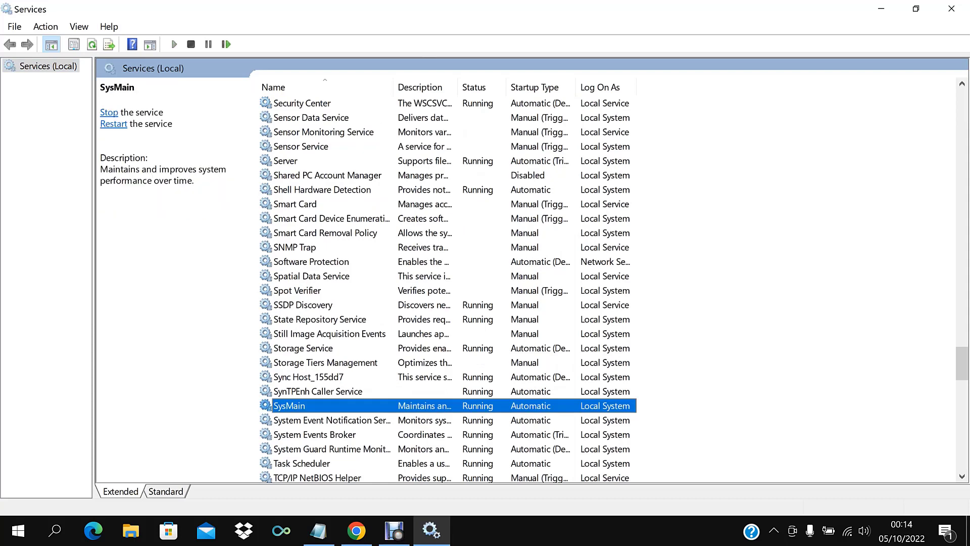
{"action": "scroll", "coordinate": [447, 288], "scroll_direction": "down", "scroll_amount": 1}
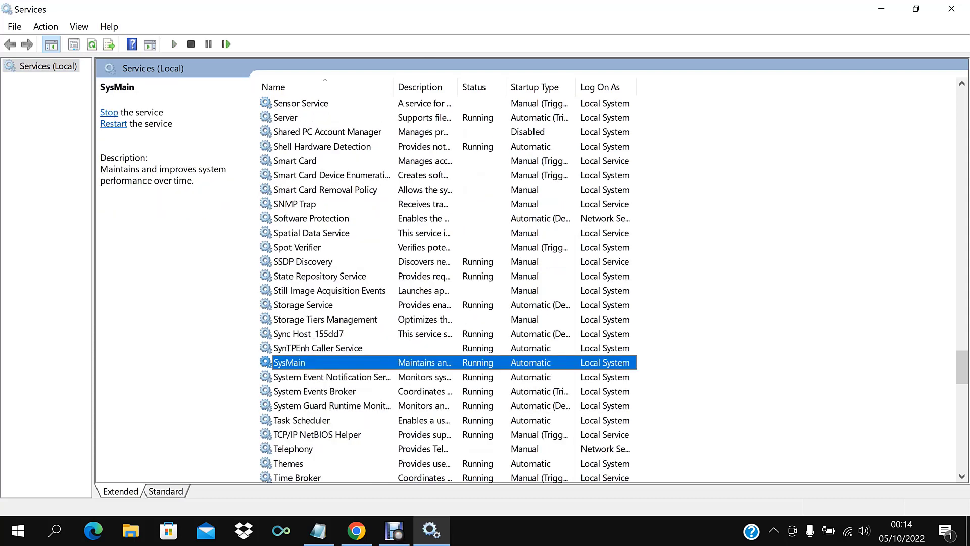
{"action": "right_click", "coordinate": [381, 362]}
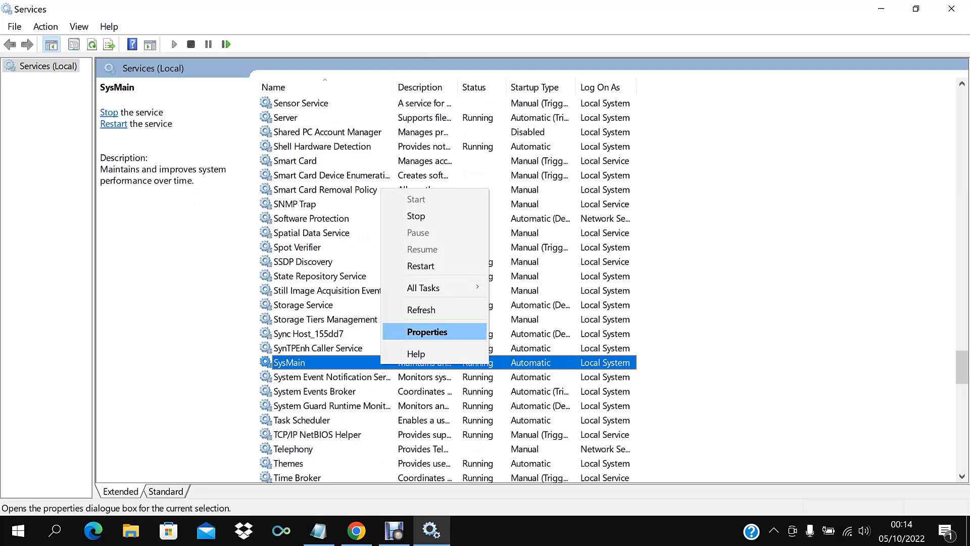
{"action": "left_click", "coordinate": [427, 331]}
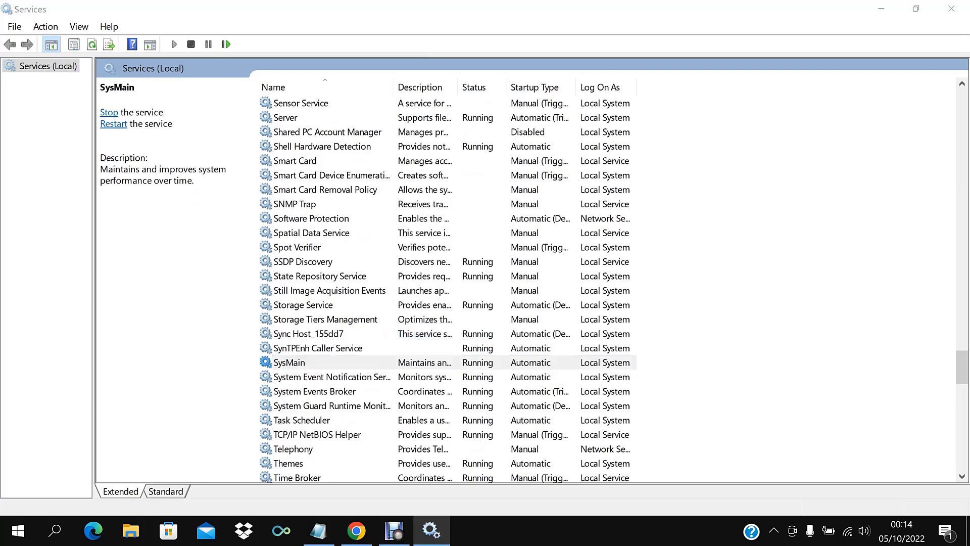
- Set the SysMain startup type to Disabled, stop the service and confirm its properties
{"action": "left_click", "coordinate": [515, 248]}
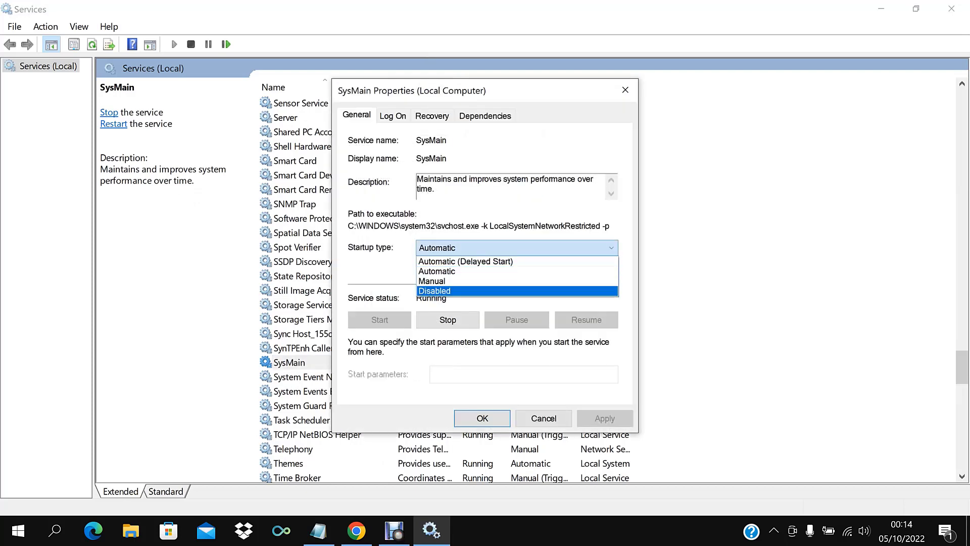
{"action": "key", "text": "Return"}
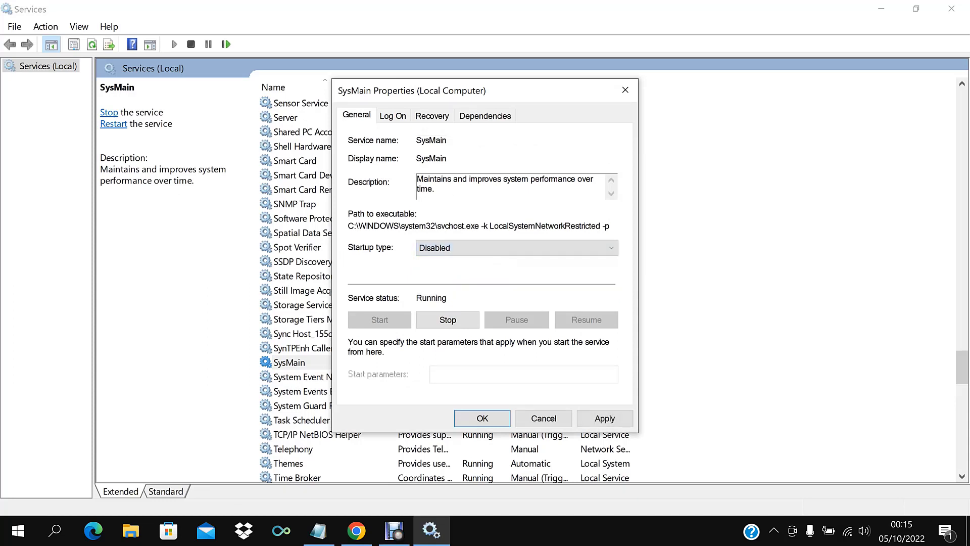
{"action": "key", "text": "alt+a"}
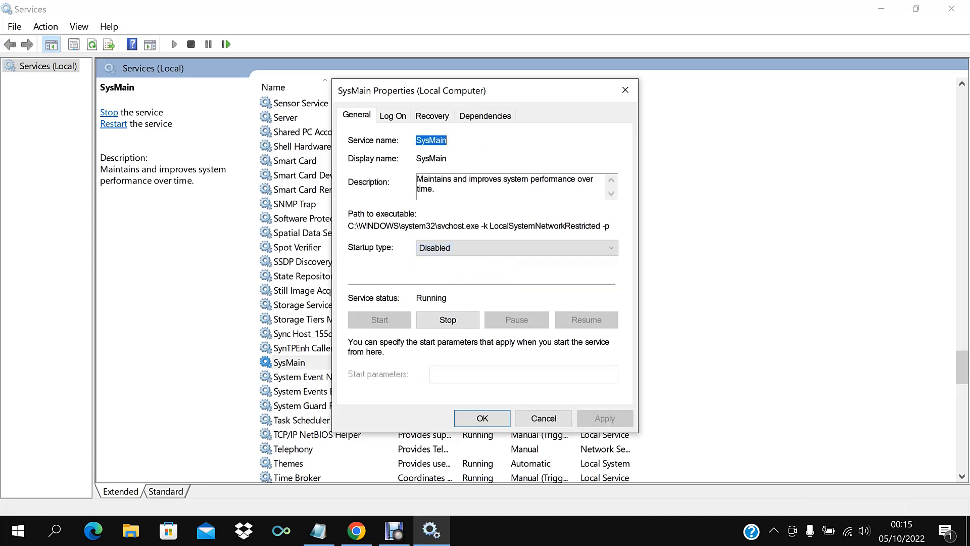
{"action": "key", "text": "alt+t"}
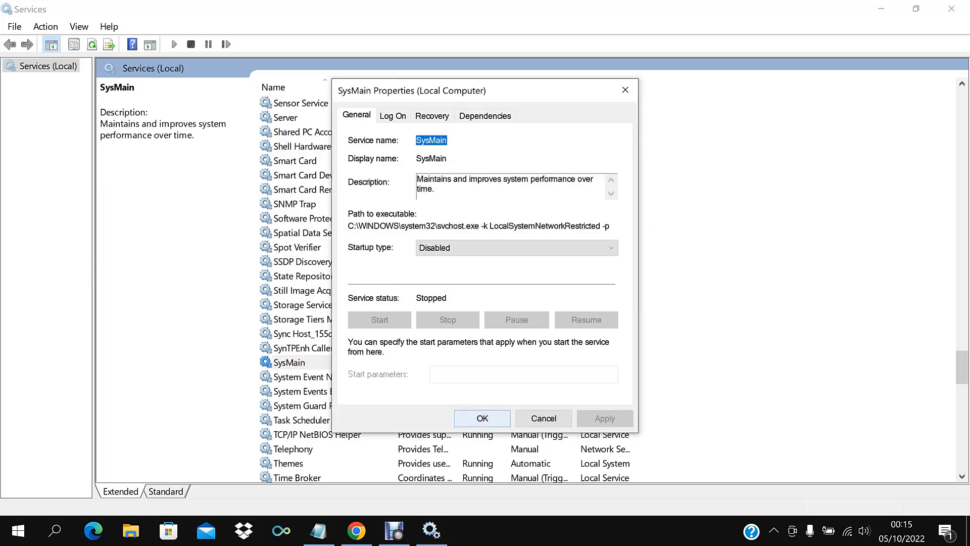
{"action": "left_click", "coordinate": [482, 418]}
{"action": "left_click", "coordinate": [482, 420]}
- Find the Windows Update service in the list of local services, stop it through its properties and confirm
{"action": "scroll", "coordinate": [482, 420], "scroll_direction": "down", "scroll_amount": 1}
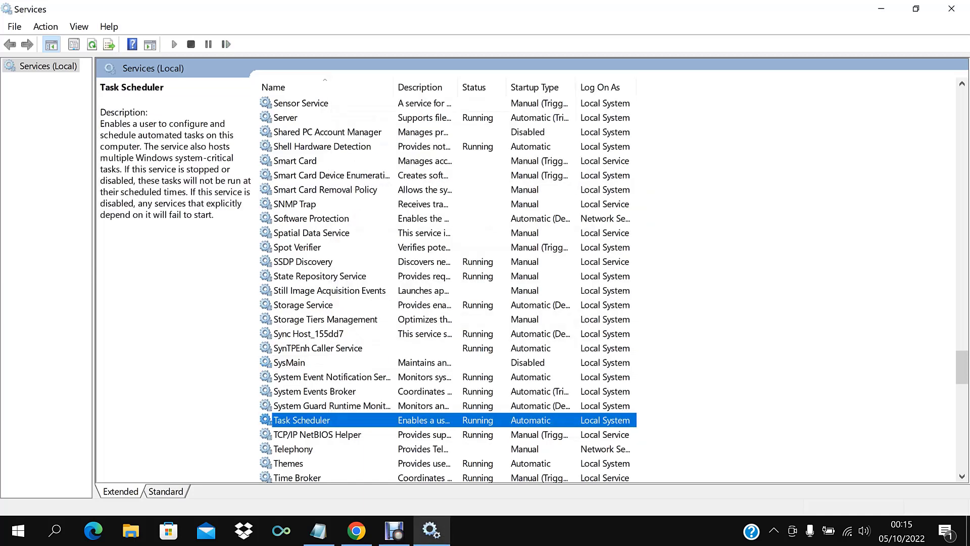
{"action": "scroll", "coordinate": [483, 291], "scroll_direction": "down", "scroll_amount": 7}
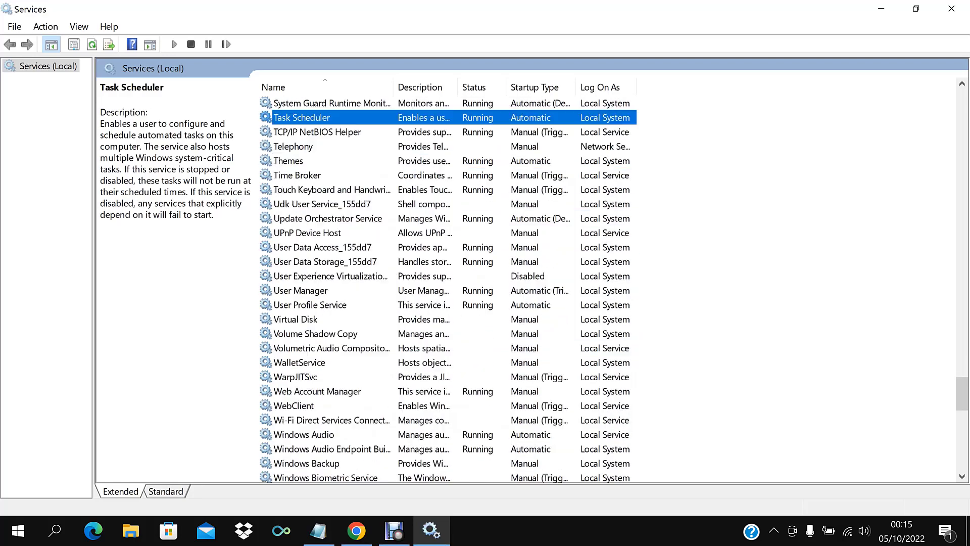
{"action": "scroll", "coordinate": [482, 291], "scroll_direction": "down", "scroll_amount": 3}
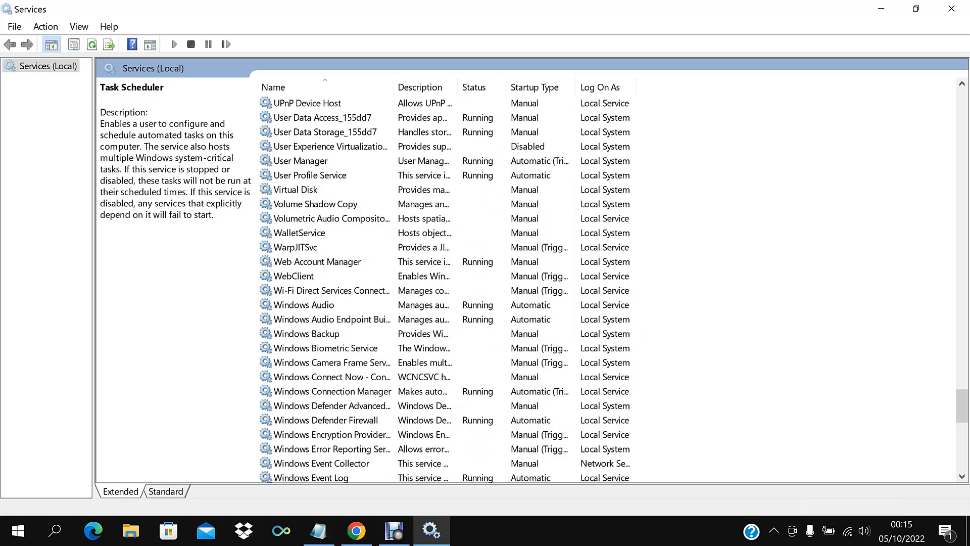
{"action": "scroll", "coordinate": [482, 290], "scroll_direction": "down", "scroll_amount": 2}
{"action": "scroll", "coordinate": [483, 291], "scroll_direction": "down", "scroll_amount": 1}
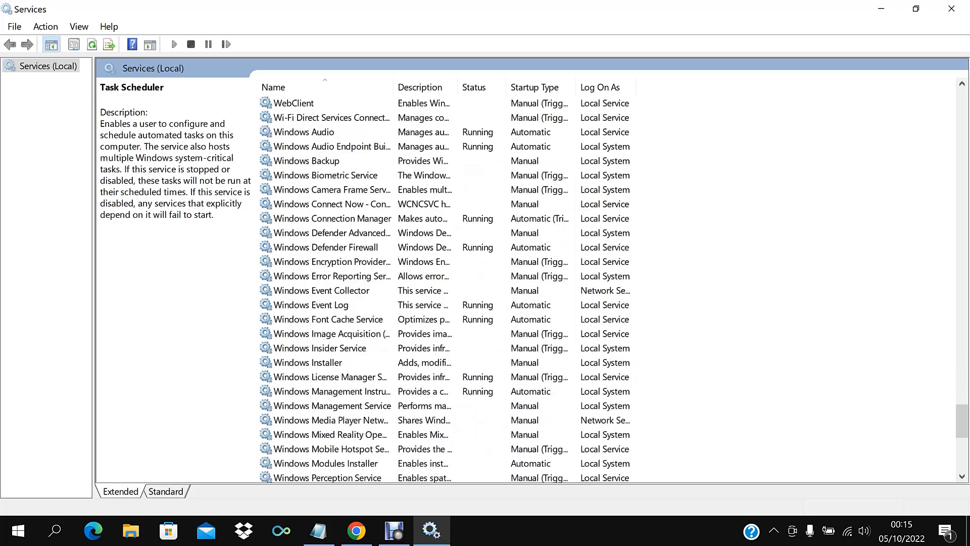
{"action": "scroll", "coordinate": [483, 291], "scroll_direction": "down", "scroll_amount": 5}
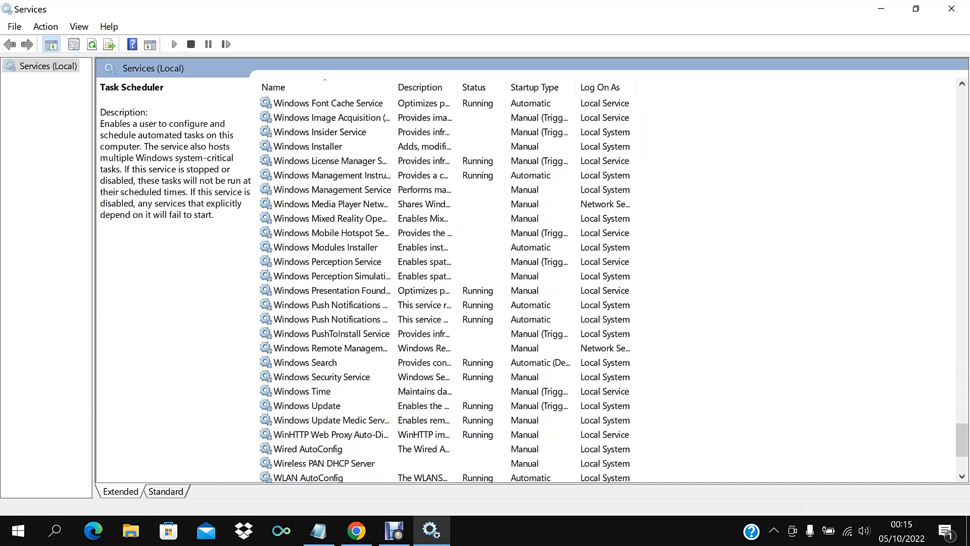
{"action": "left_click", "coordinate": [306, 406]}
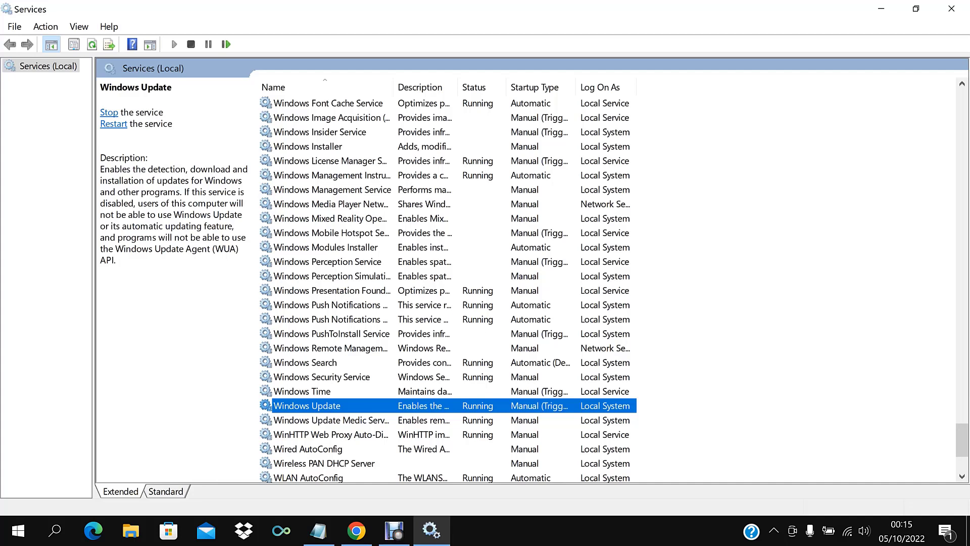
{"action": "right_click", "coordinate": [309, 405]}
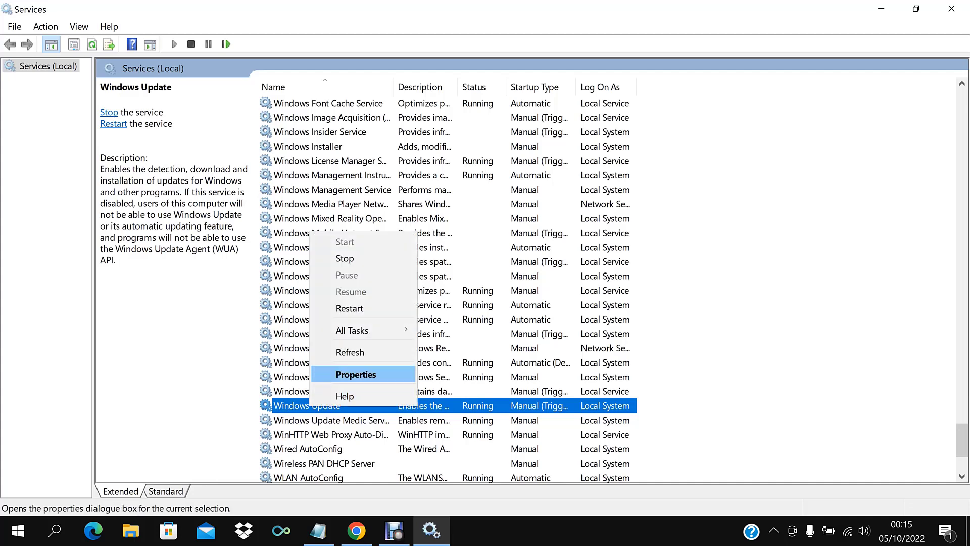
{"action": "key", "text": "Return"}
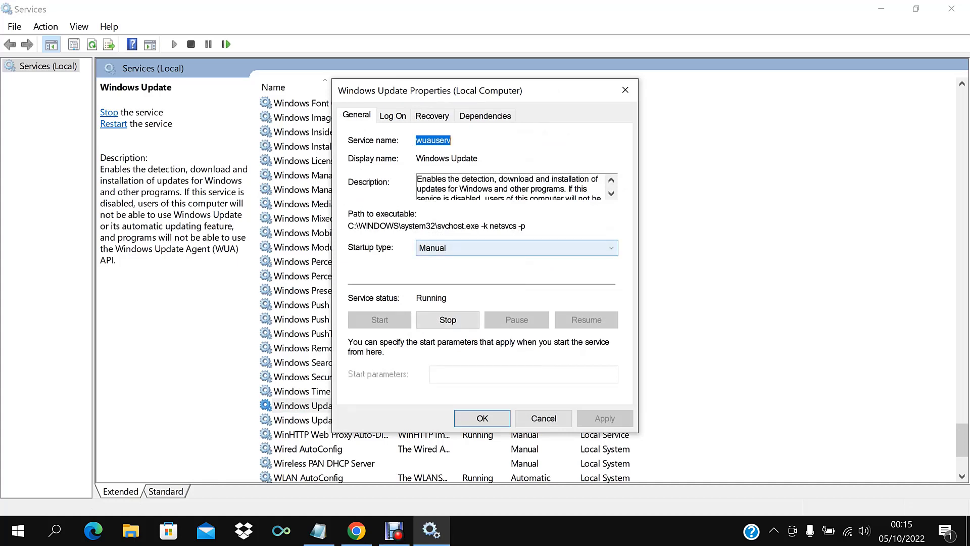
{"action": "left_click", "coordinate": [447, 320]}
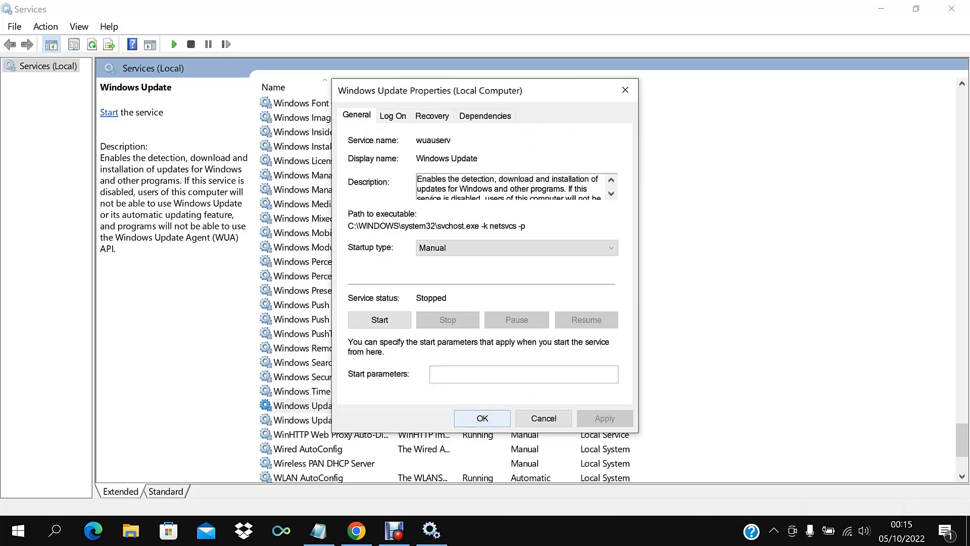
{"action": "key", "text": "Return"}
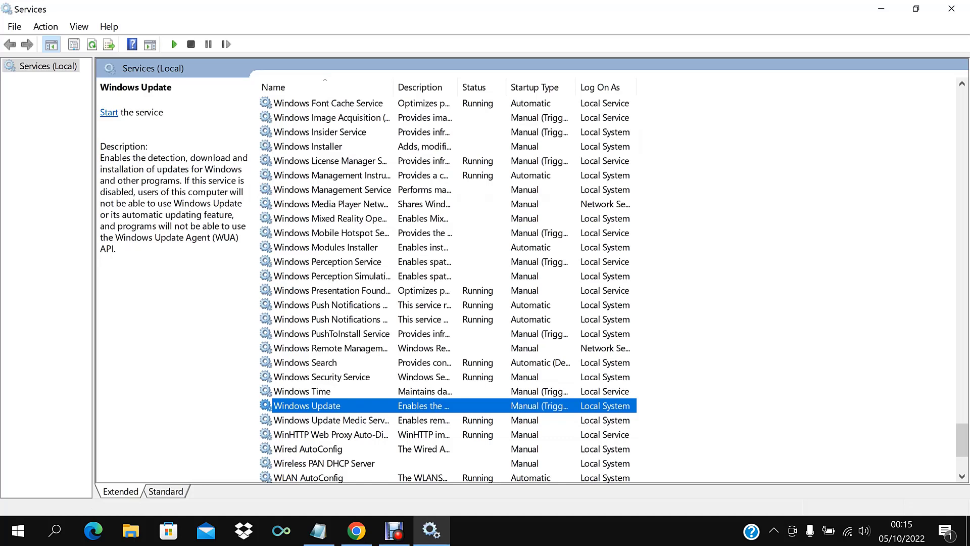
- Stop the Windows Search service
{"action": "left_click", "coordinate": [305, 362]}
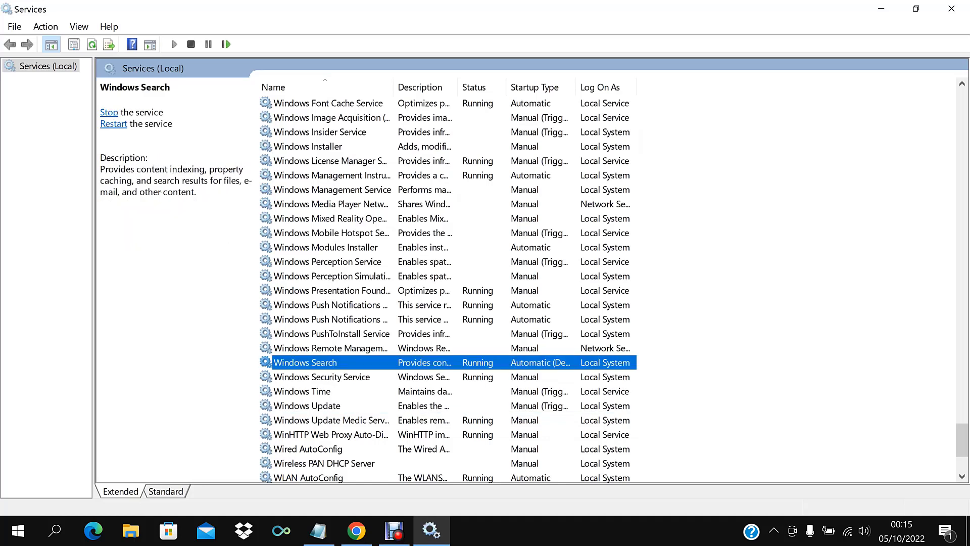
{"action": "right_click", "coordinate": [344, 362]}
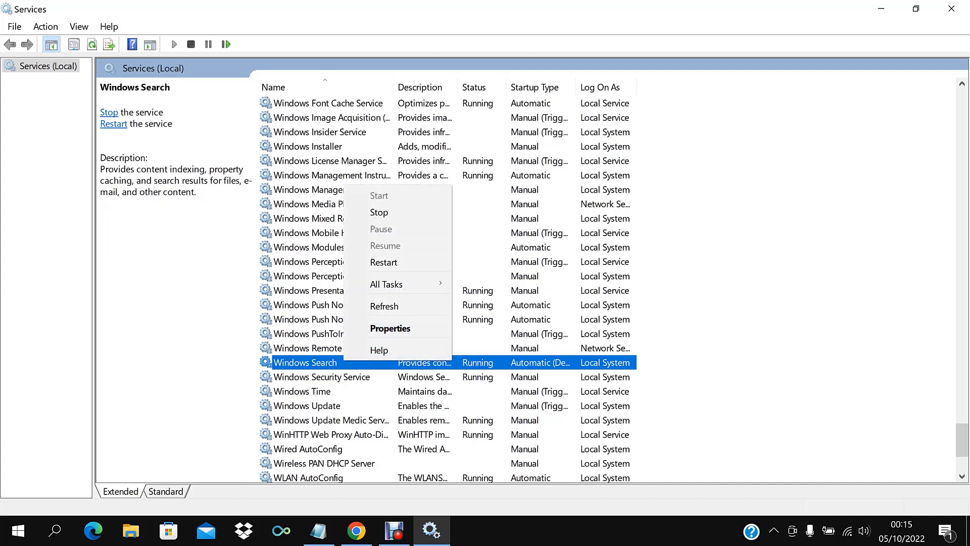
{"action": "left_click", "coordinate": [379, 212]}
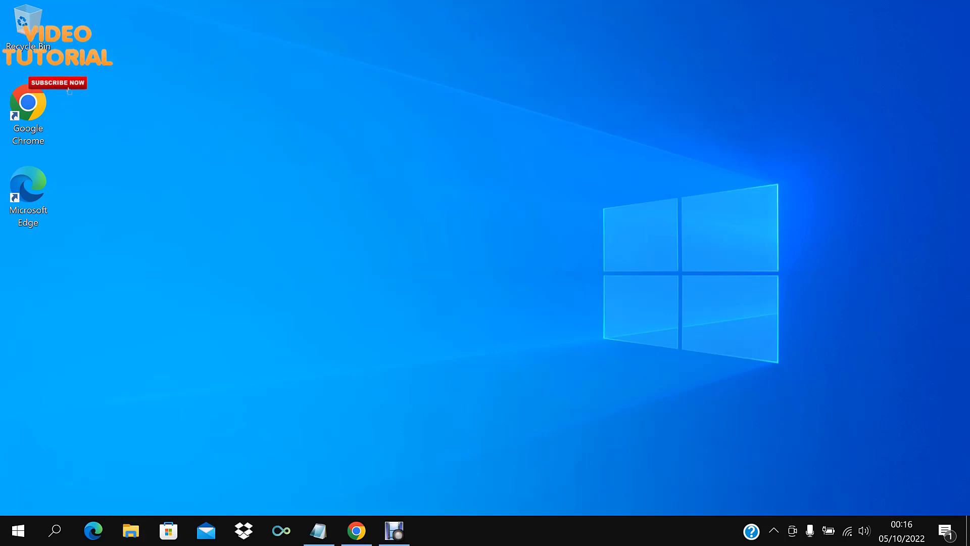
- Open the Performance Options from the advanced system settings reached through This PC's properties
{"action": "key", "text": "super+e"}
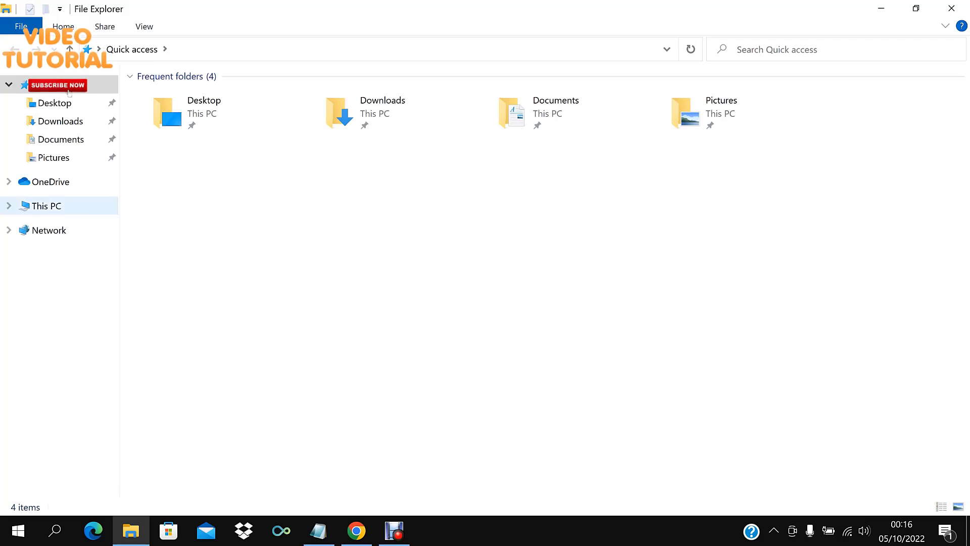
{"action": "right_click", "coordinate": [71, 205]}
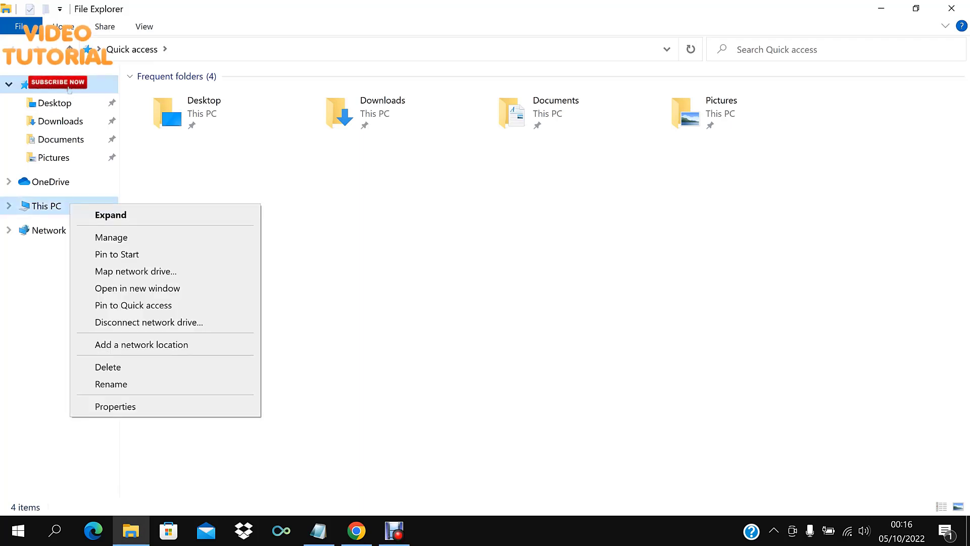
{"action": "left_click", "coordinate": [115, 406]}
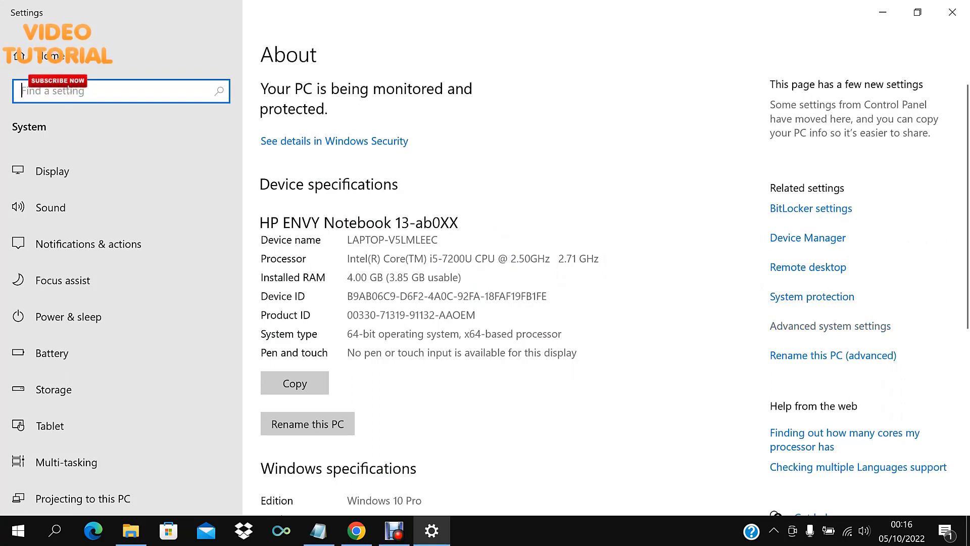
{"action": "left_click", "coordinate": [830, 326]}
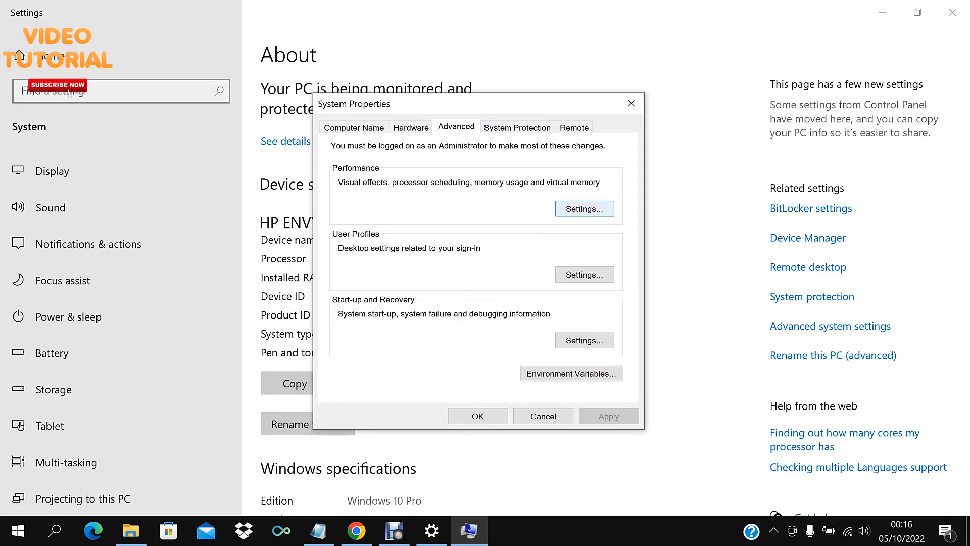
{"action": "left_click", "coordinate": [584, 209]}
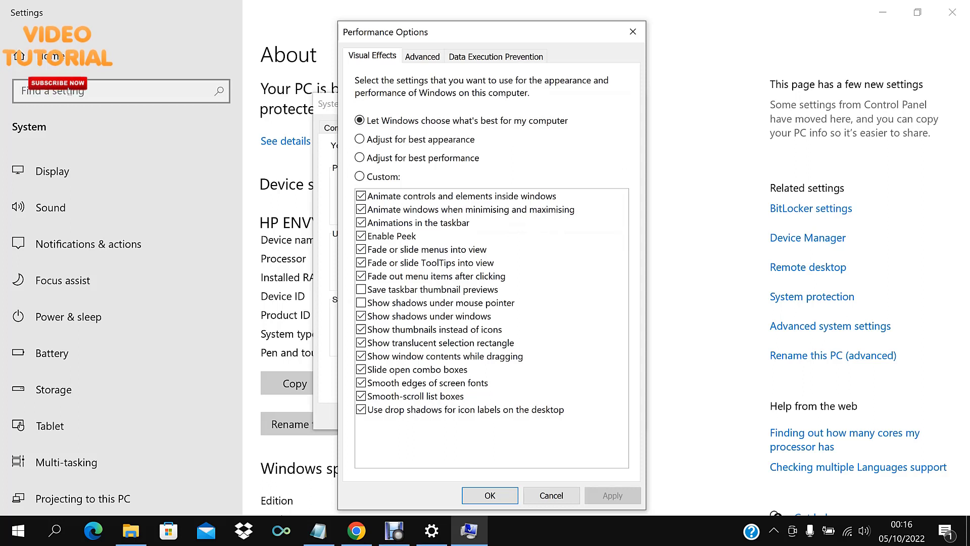
- Adjust visual effects for best performance, re-enable smooth screen fonts, desktop icon label drop shadows and thumbnails instead of icons, and apply
{"action": "left_click", "coordinate": [359, 158]}
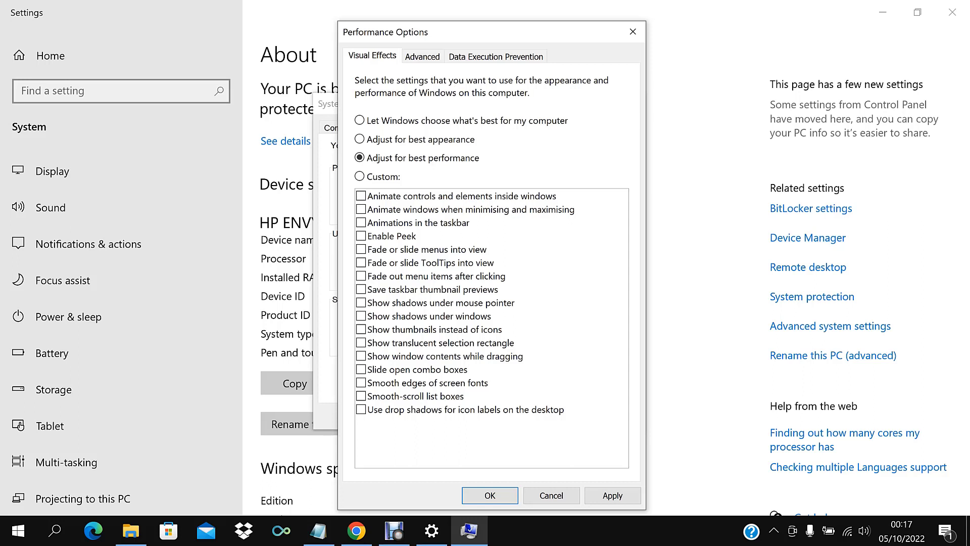
{"action": "left_click", "coordinate": [427, 382]}
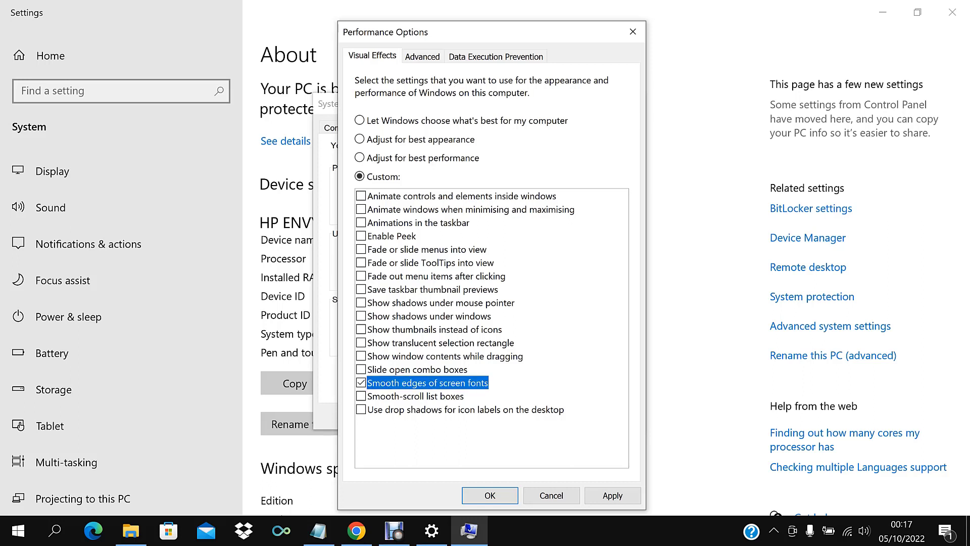
{"action": "left_click", "coordinate": [465, 410]}
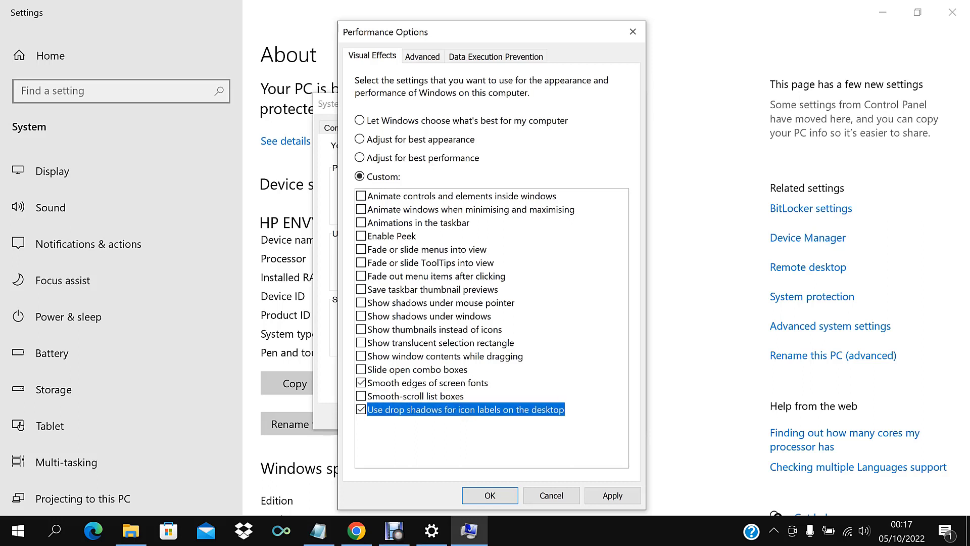
{"action": "left_click", "coordinate": [434, 329]}
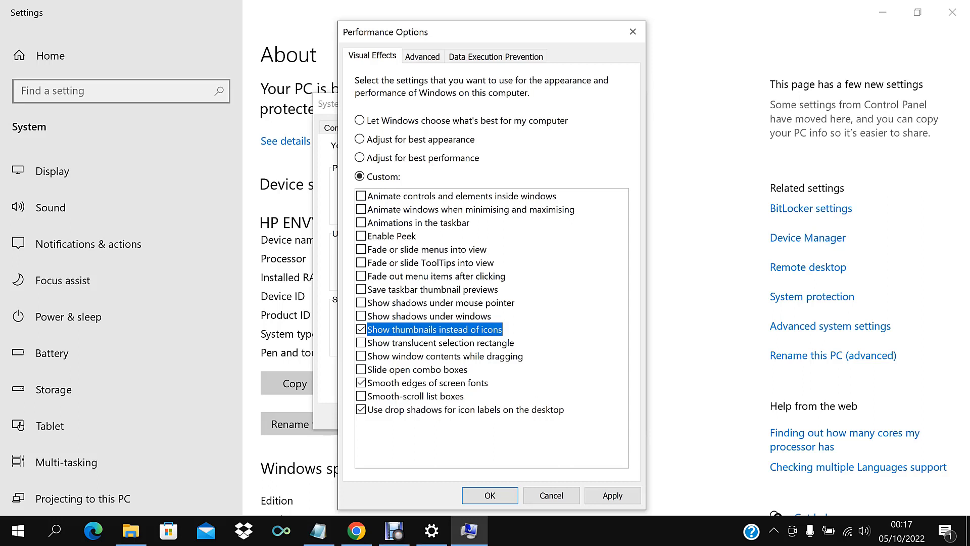
{"action": "left_click", "coordinate": [612, 495]}
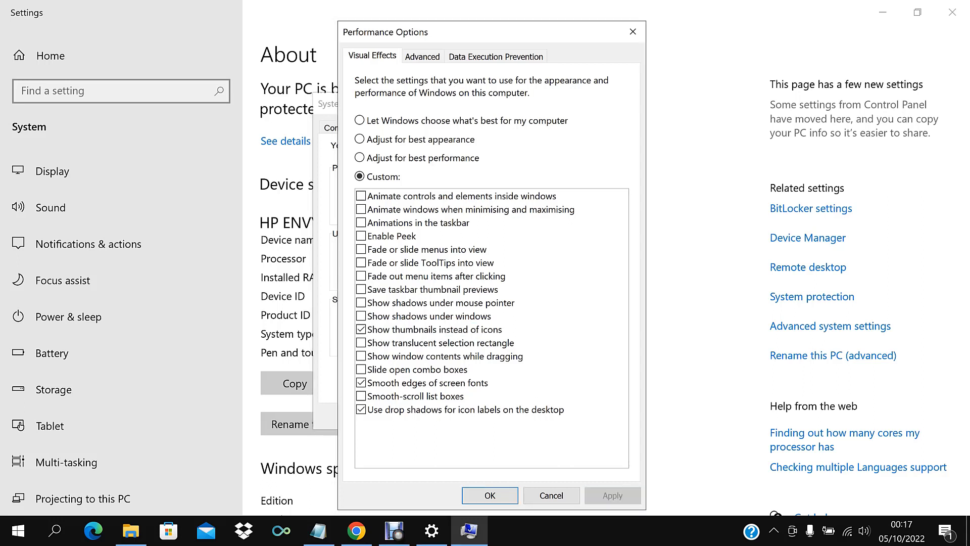
{"action": "key", "text": "Return"}
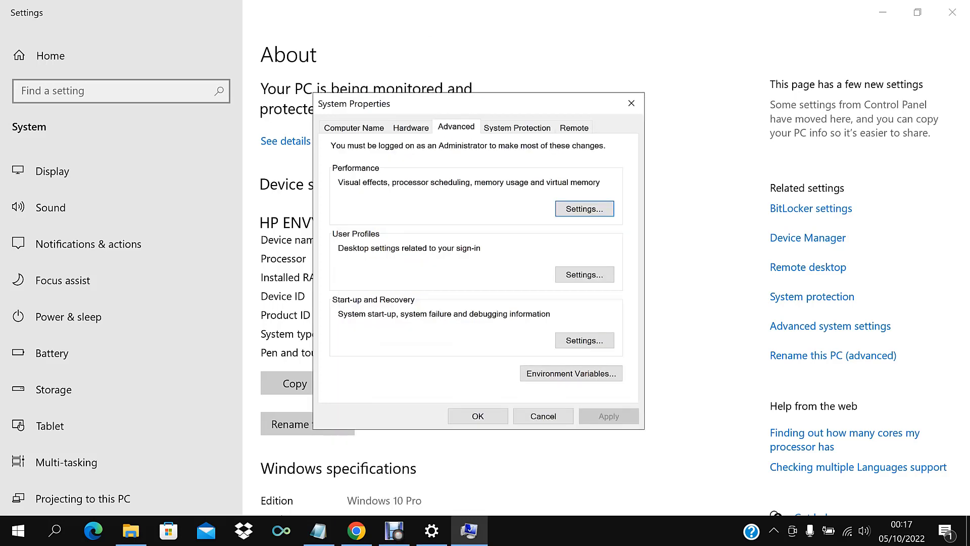
- Open the virtual memory settings from the advanced Performance Options and turn off automatic paging file management for all drives
{"action": "key", "text": "space"}
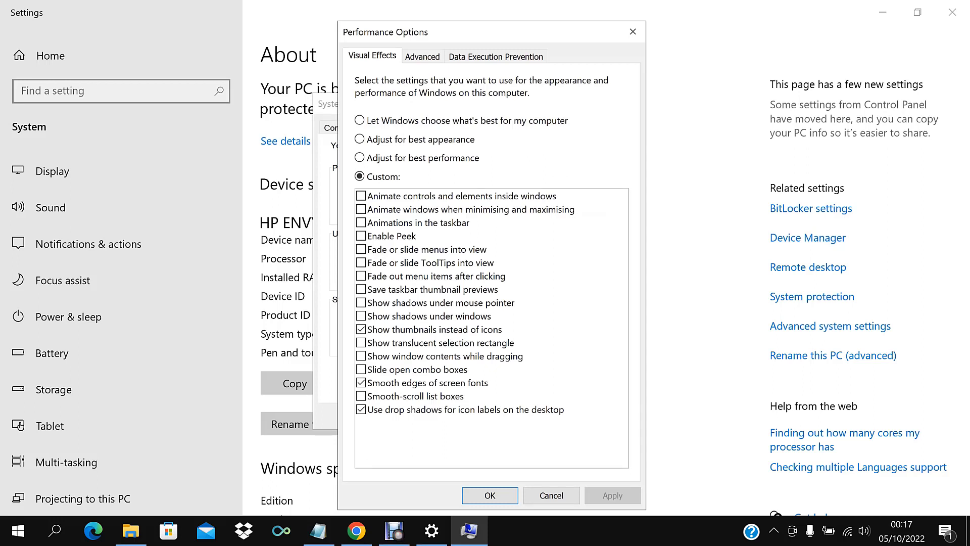
{"action": "key", "text": "ctrl+Tab"}
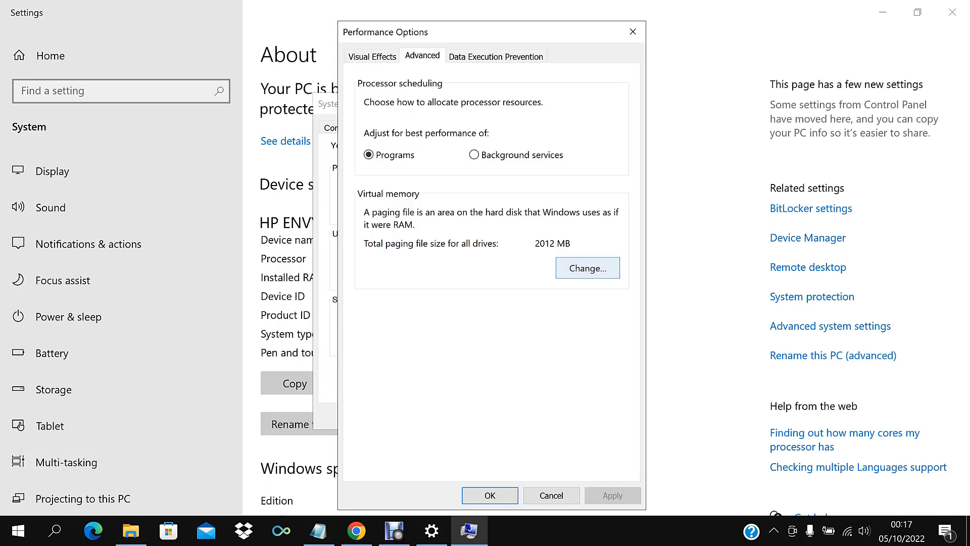
{"action": "left_click", "coordinate": [587, 268]}
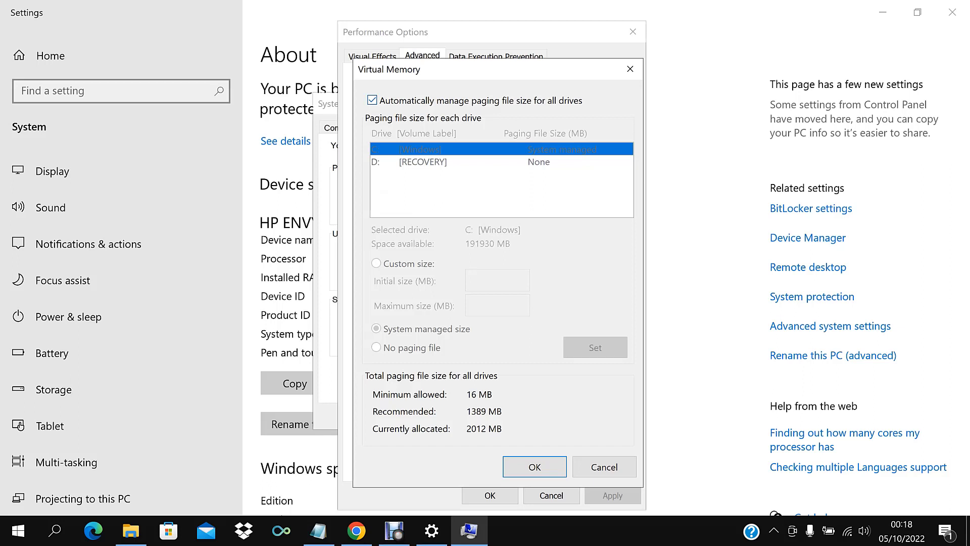
{"action": "key", "text": "space"}
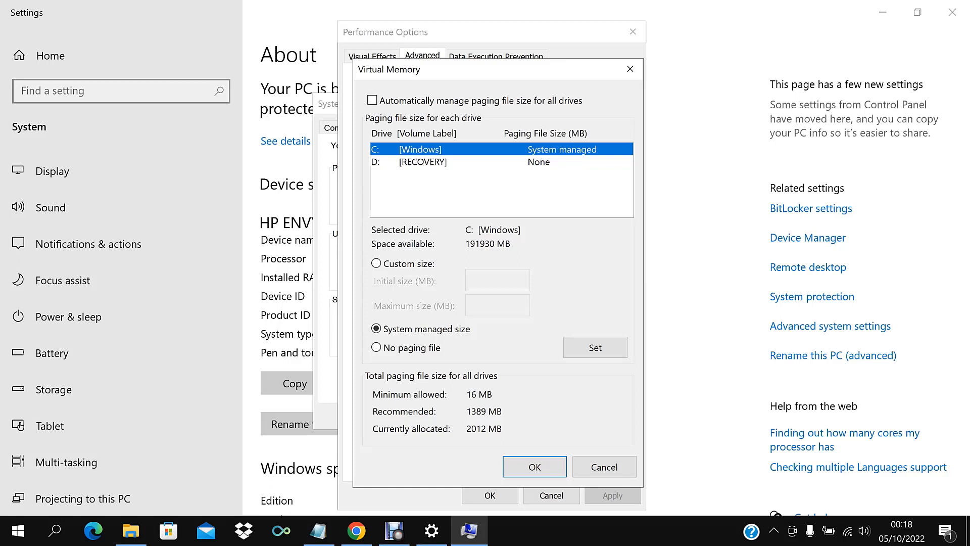
- Set a custom paging file for drive C: with an initial size of 4096 MB and a maximum of 8192 MB, and confirm
{"action": "key", "text": "alt+c"}
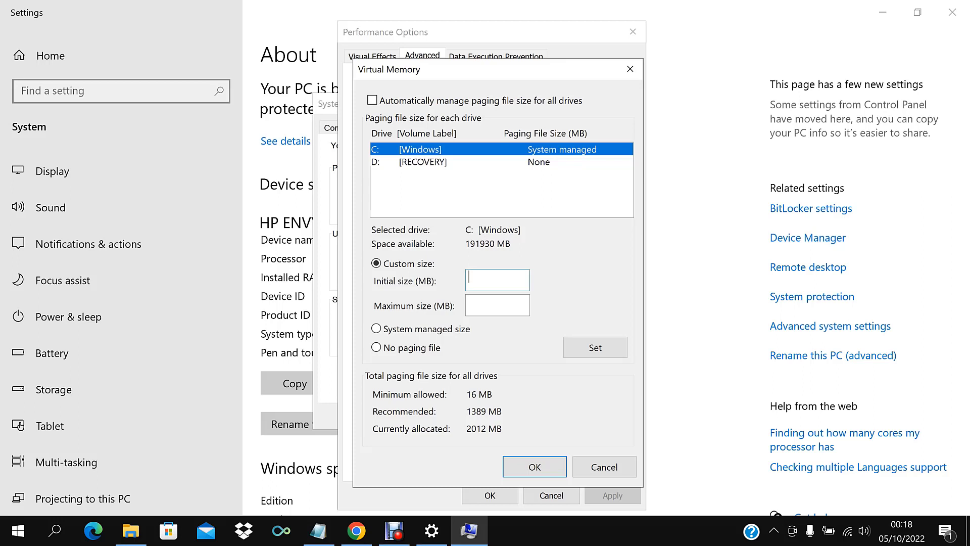
{"action": "type", "text": "4"}
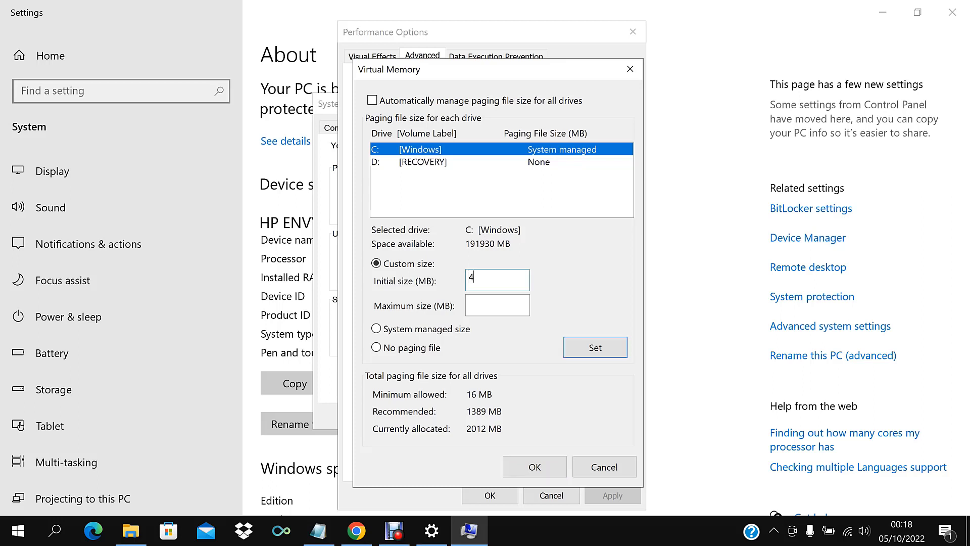
{"action": "type", "text": "096"}
{"action": "key", "text": "Tab"}
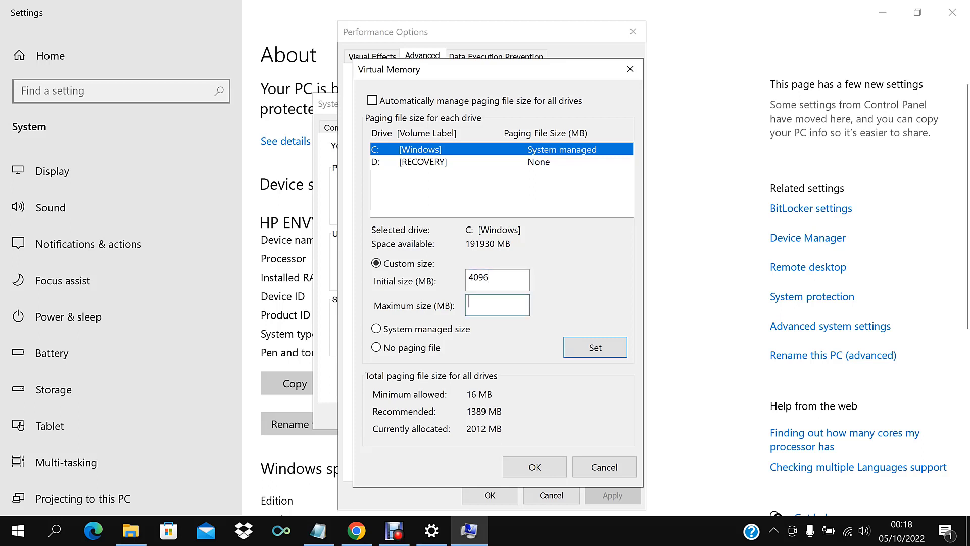
{"action": "type", "text": "91"}
{"action": "type", "text": "92"}
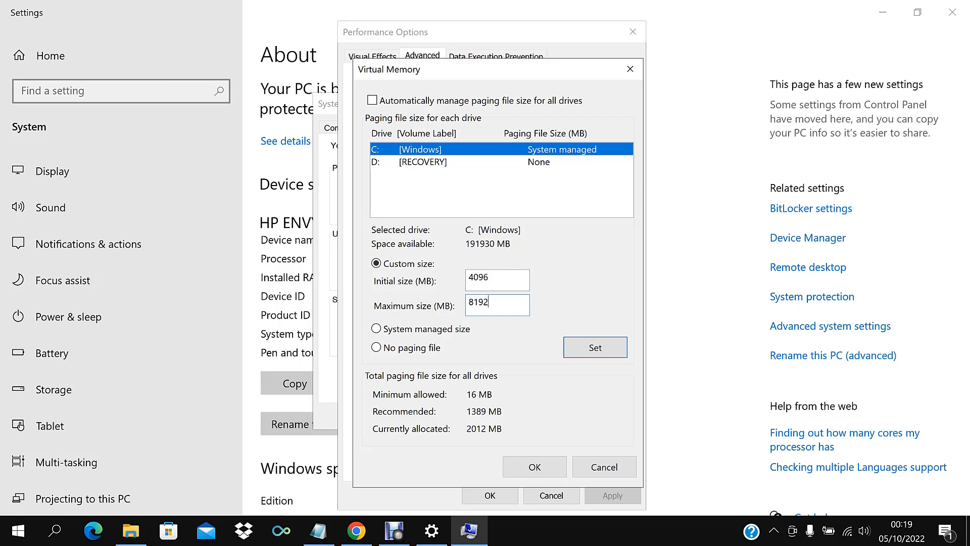
{"action": "left_click", "coordinate": [595, 347]}
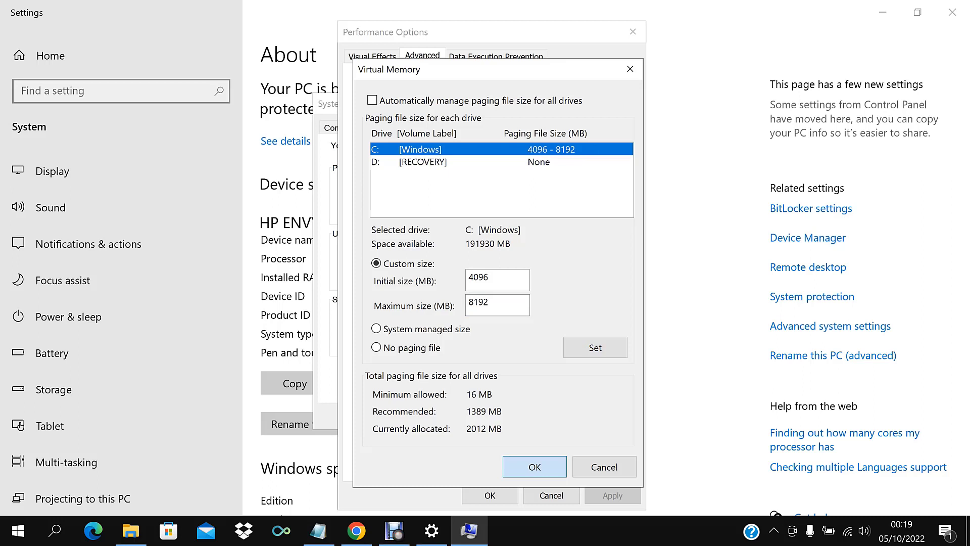
{"action": "left_click", "coordinate": [534, 466]}
{"action": "key", "text": "Return"}
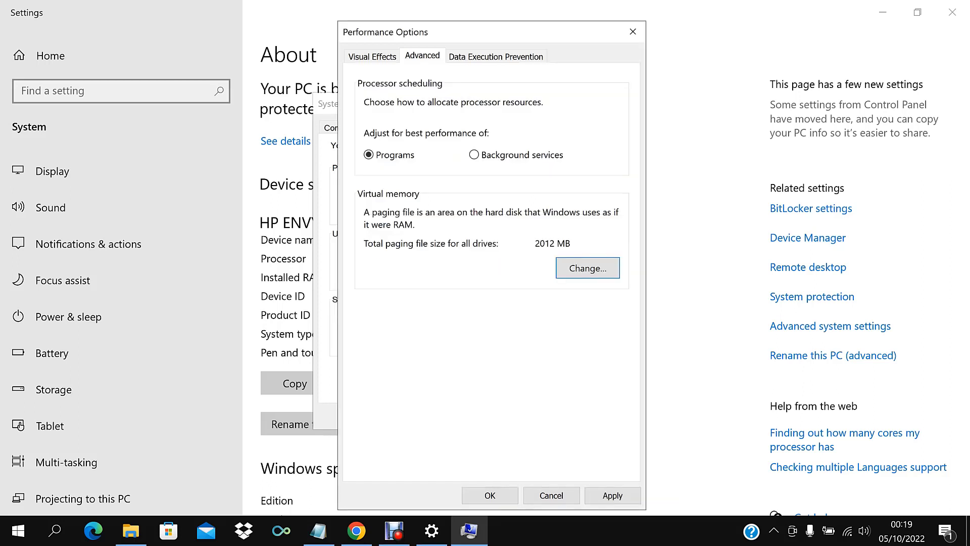
- Apply the changed Performance Options and confirm both them and the System Properties
{"action": "left_click", "coordinate": [612, 495]}
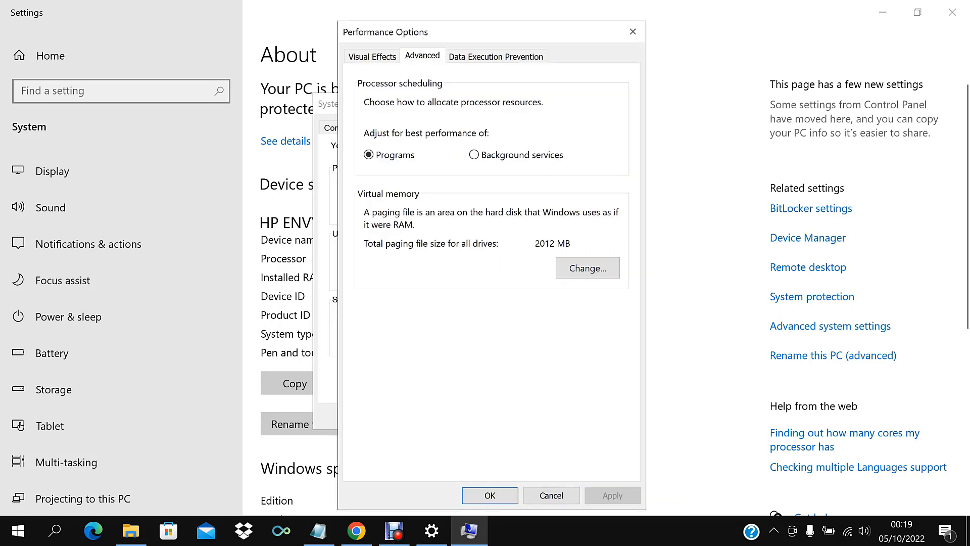
{"action": "left_click", "coordinate": [490, 495]}
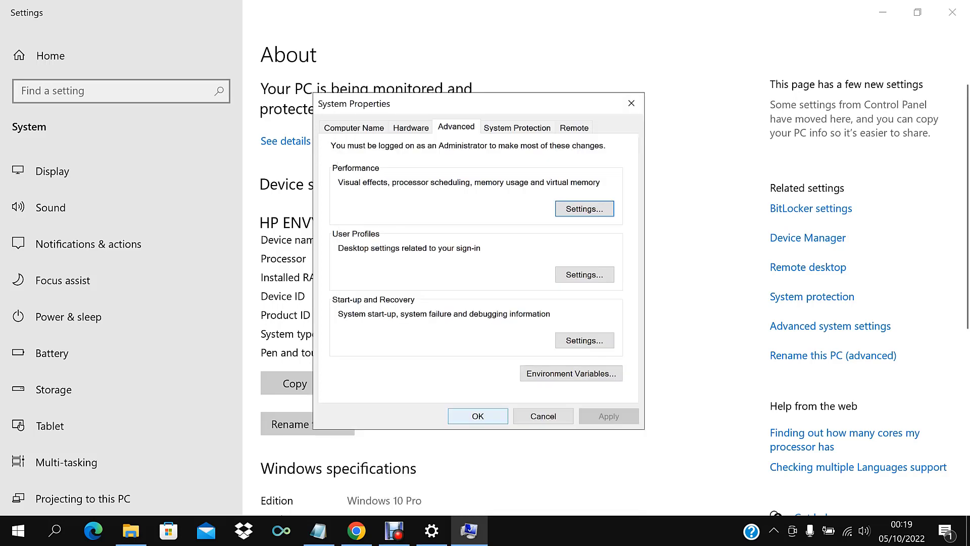
{"action": "left_click", "coordinate": [478, 416]}
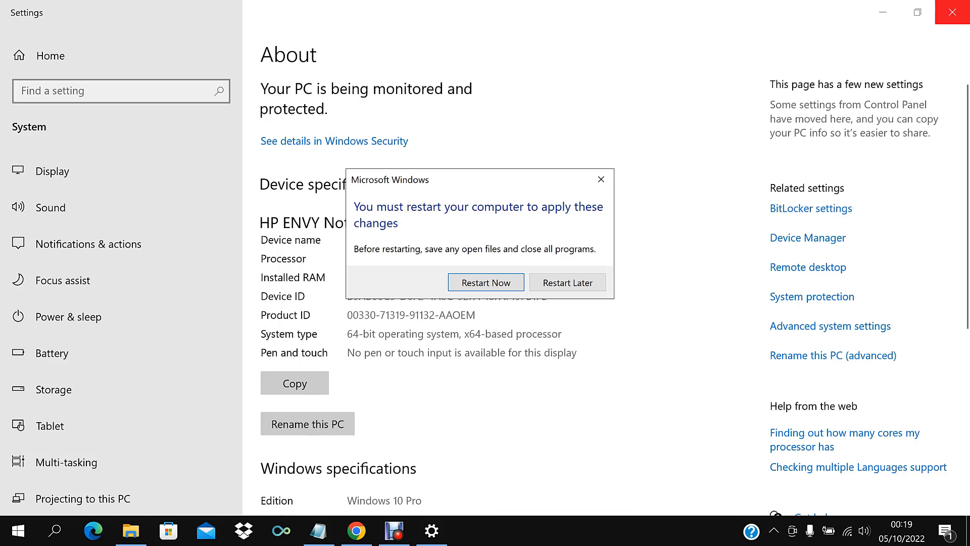
- Close the Settings and File Explorer windows and restart the computer to apply the changes
{"action": "left_click", "coordinate": [953, 12]}
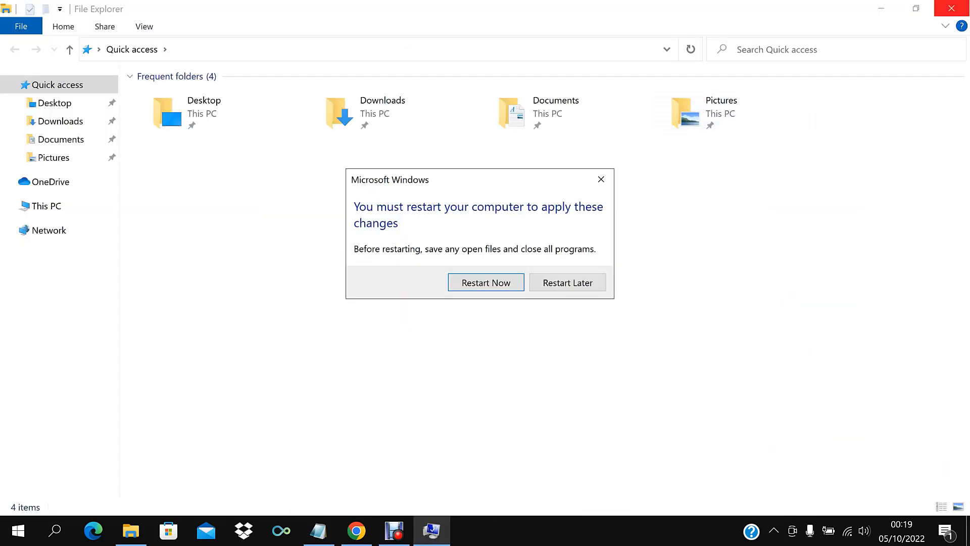
{"action": "left_click", "coordinate": [951, 9]}
{"action": "key", "text": "Return"}
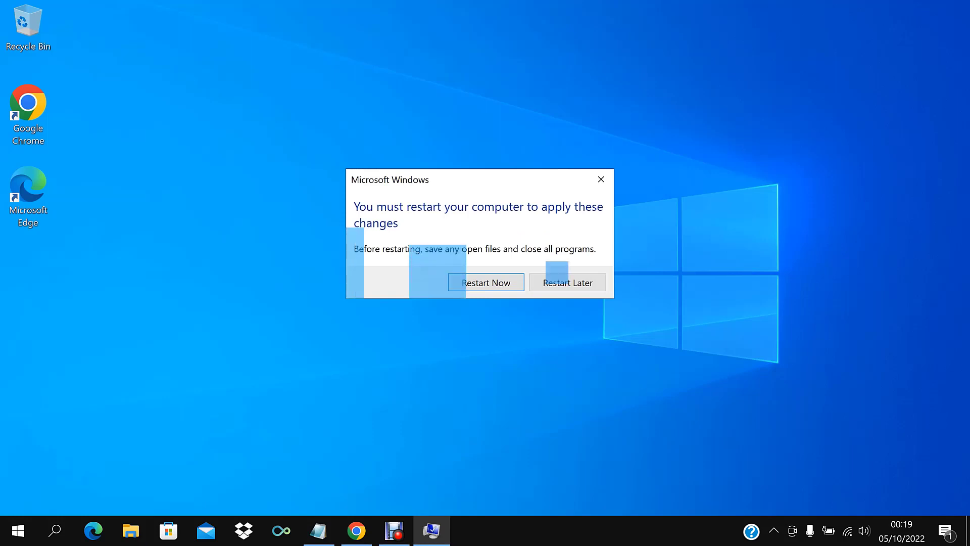